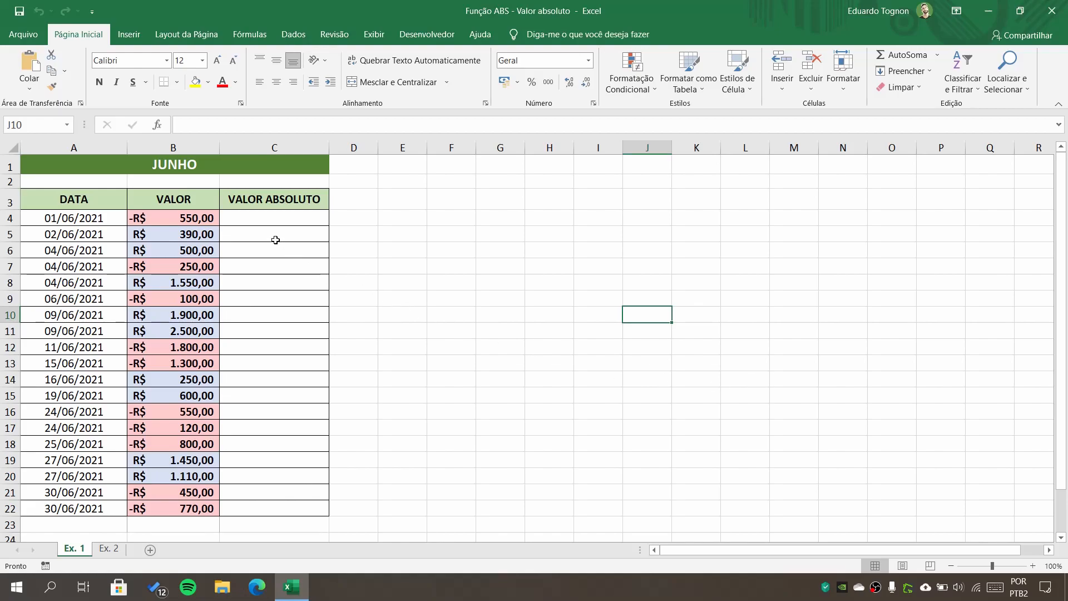
- Examine the VALOR and VALOR ABSOLUTO columns on sheet Ex. 1 and the ENTRADAS and SAÍDAS cells on sheet Ex. 2
click(277, 218)
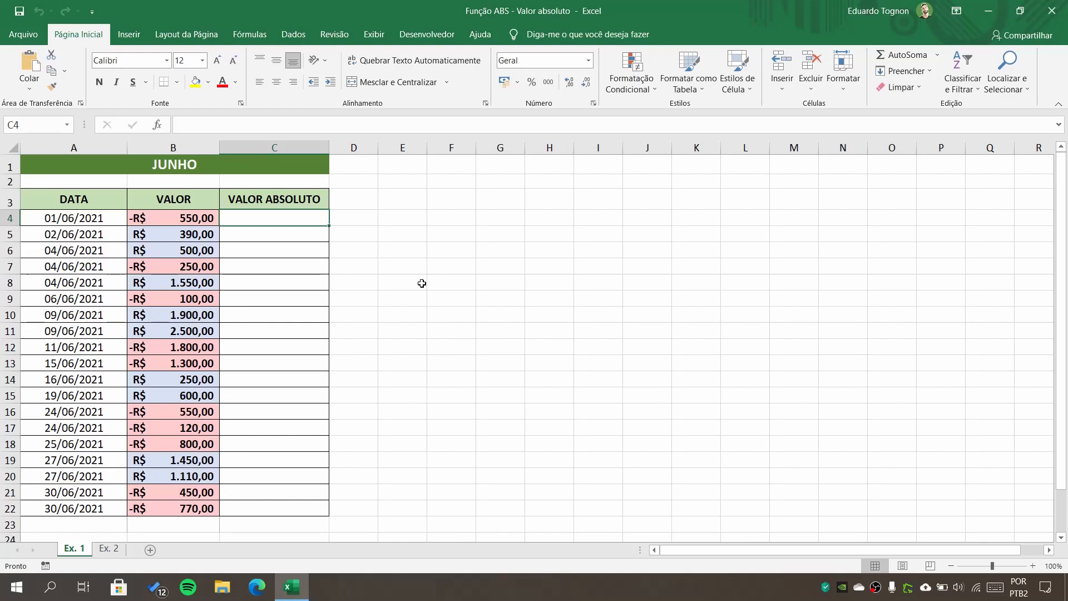
click(181, 146)
click(191, 295)
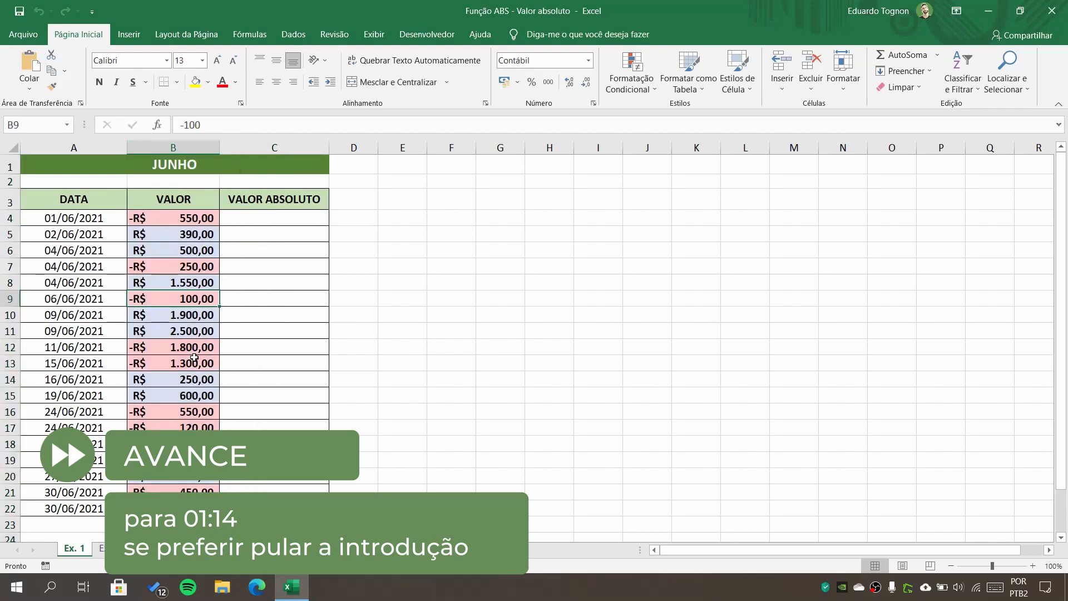
click(252, 213)
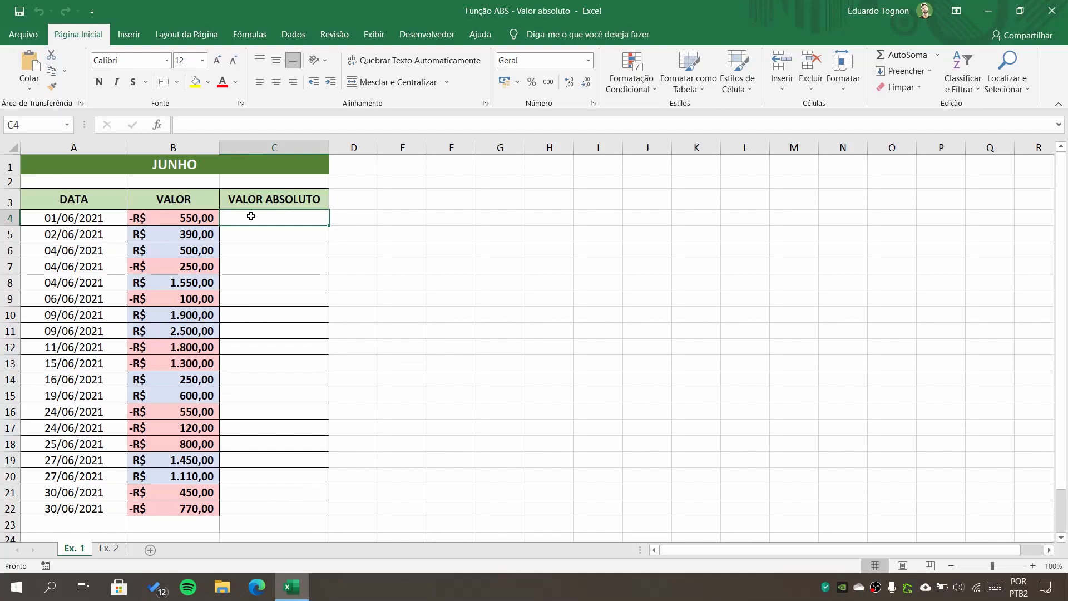
click(115, 553)
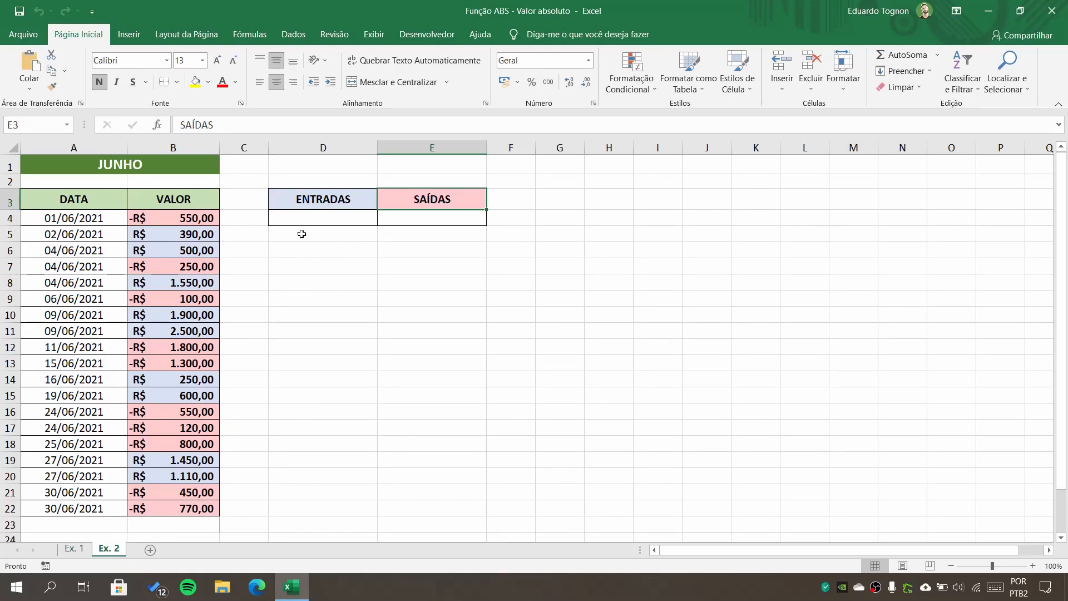
click(335, 220)
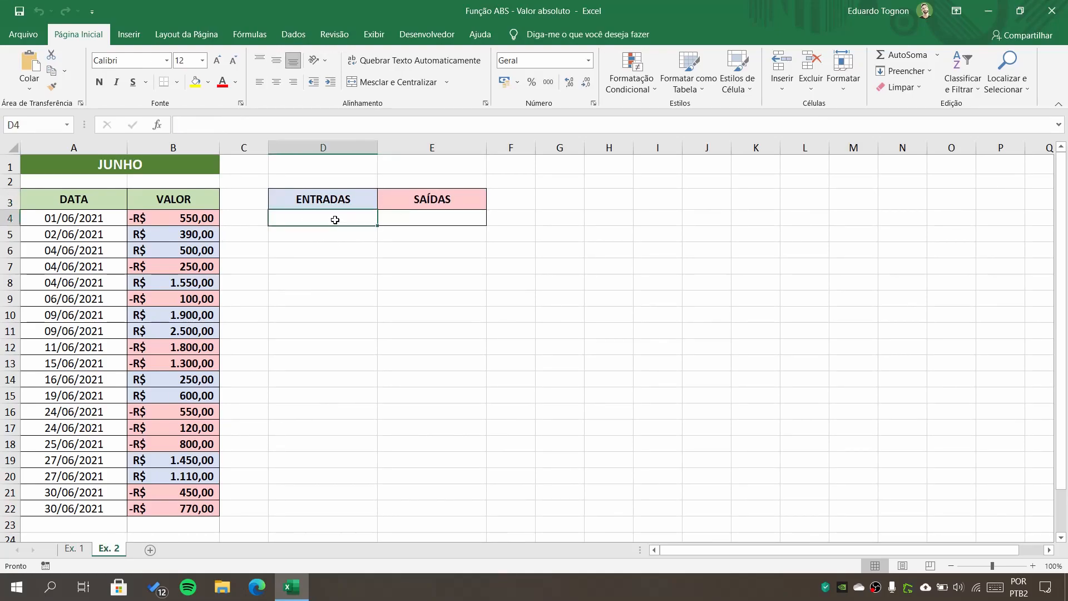
click(428, 218)
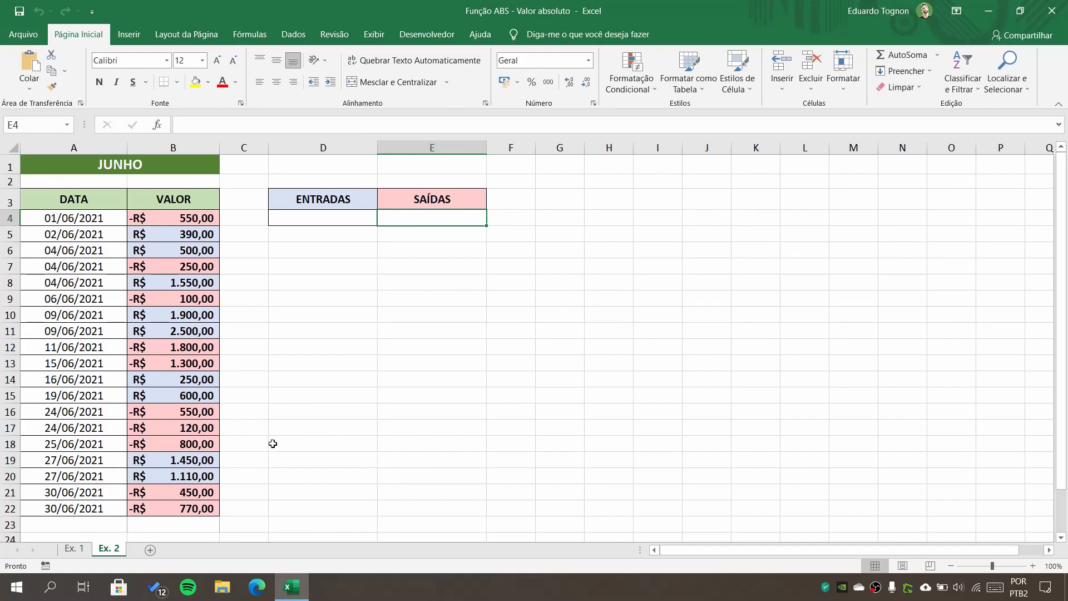
- On sheet Ex. 1, enter the formula =ABS(B4) in cell C4 under VALOR ABSOLUTO
click(86, 553)
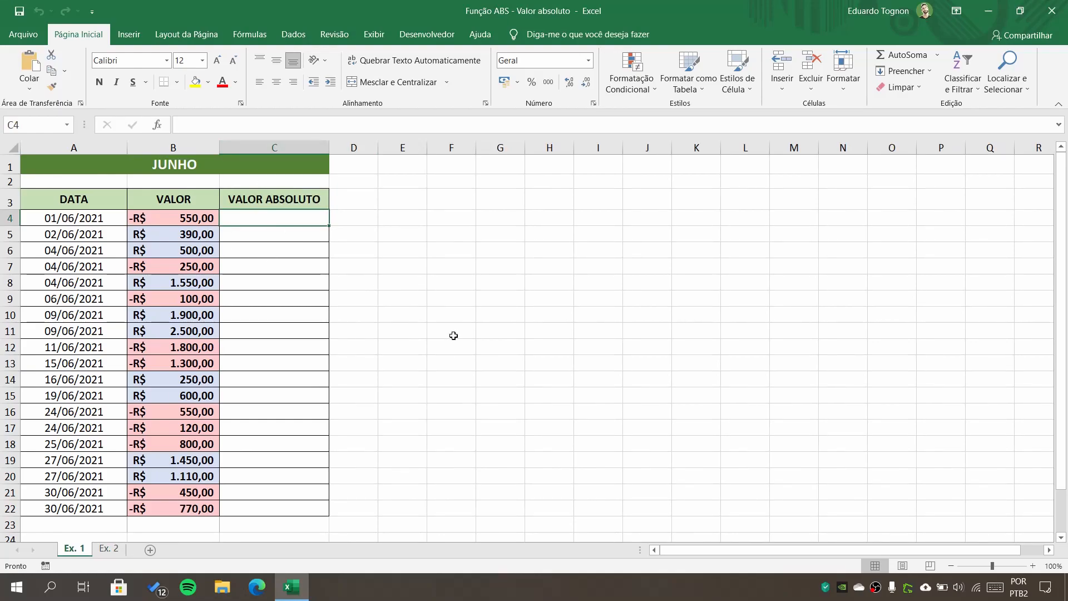
click(1032, 565)
click(1032, 566)
scroll(323, 233, up, 1)
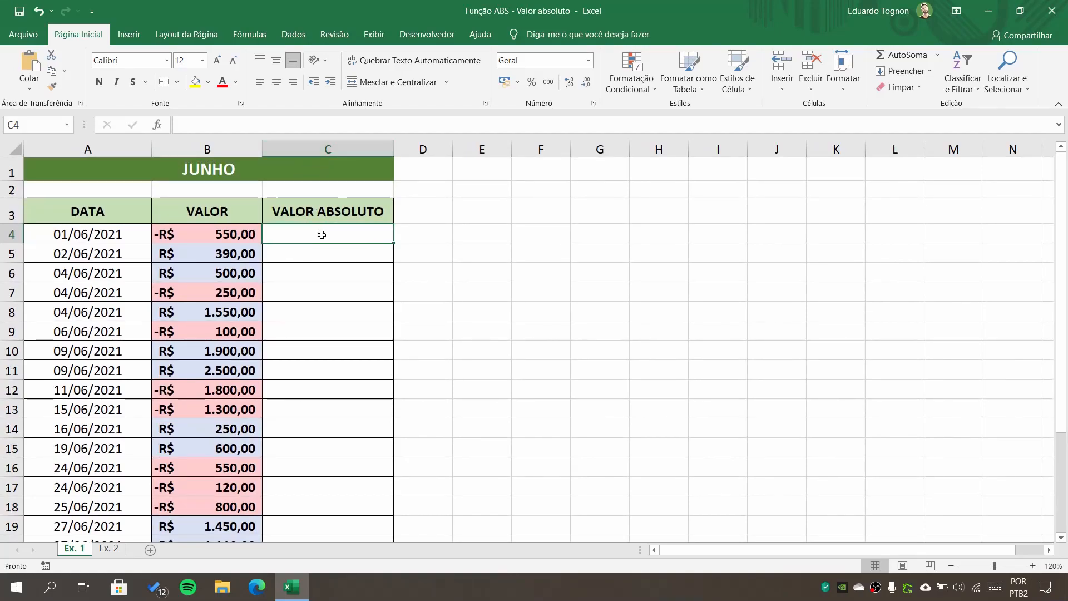
text(=)
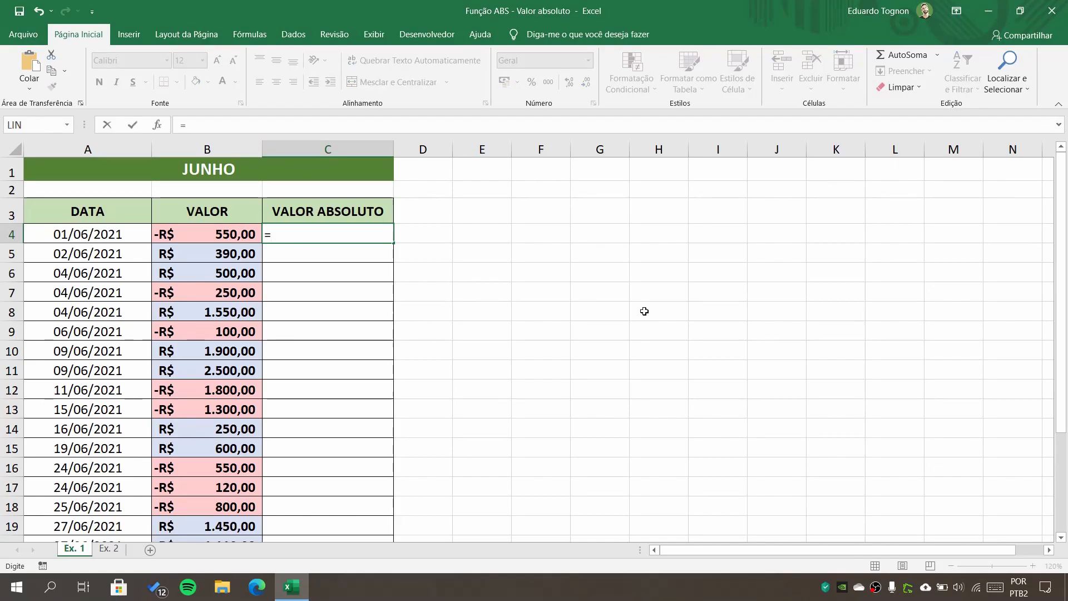
text(ABS)
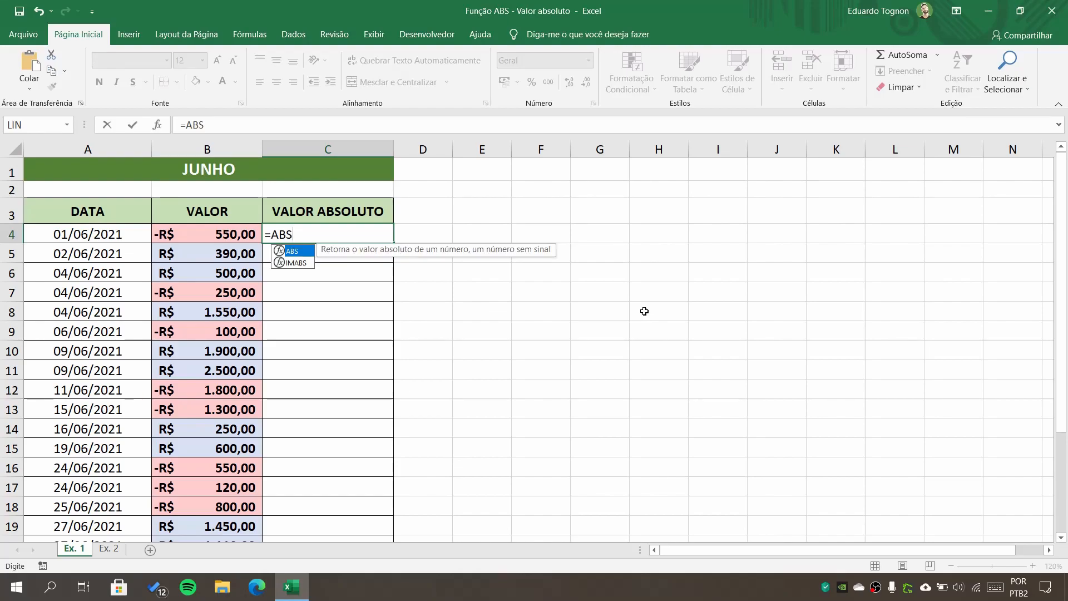
text(()
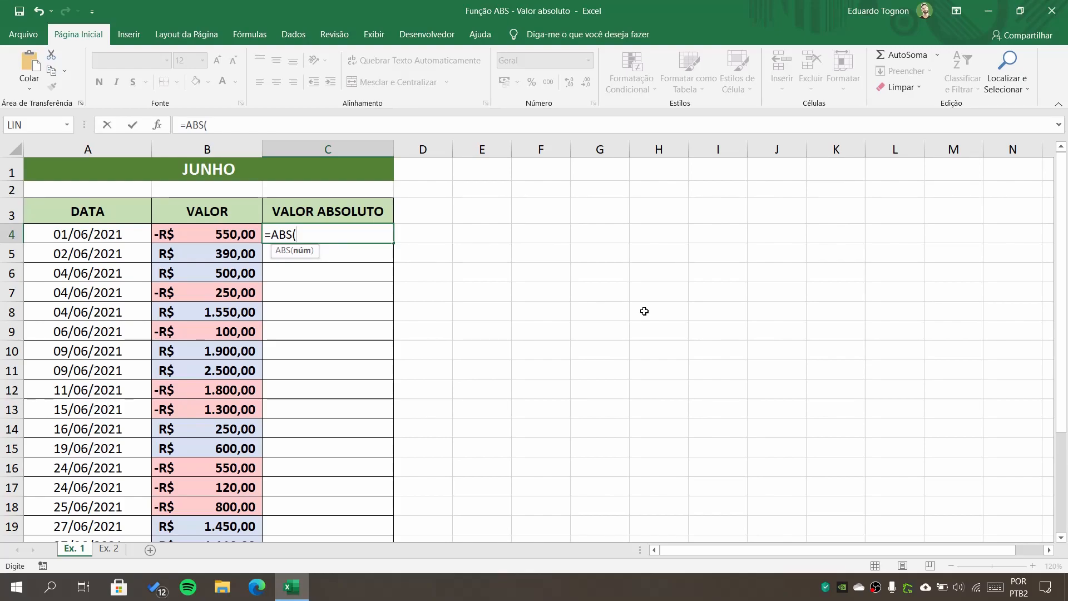
click(204, 235)
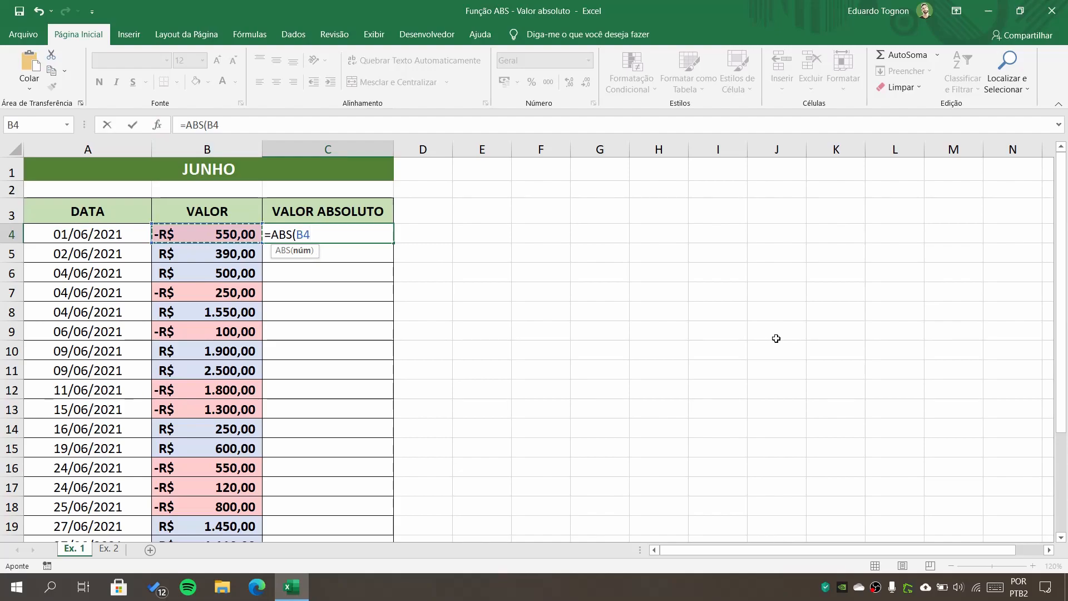
text())
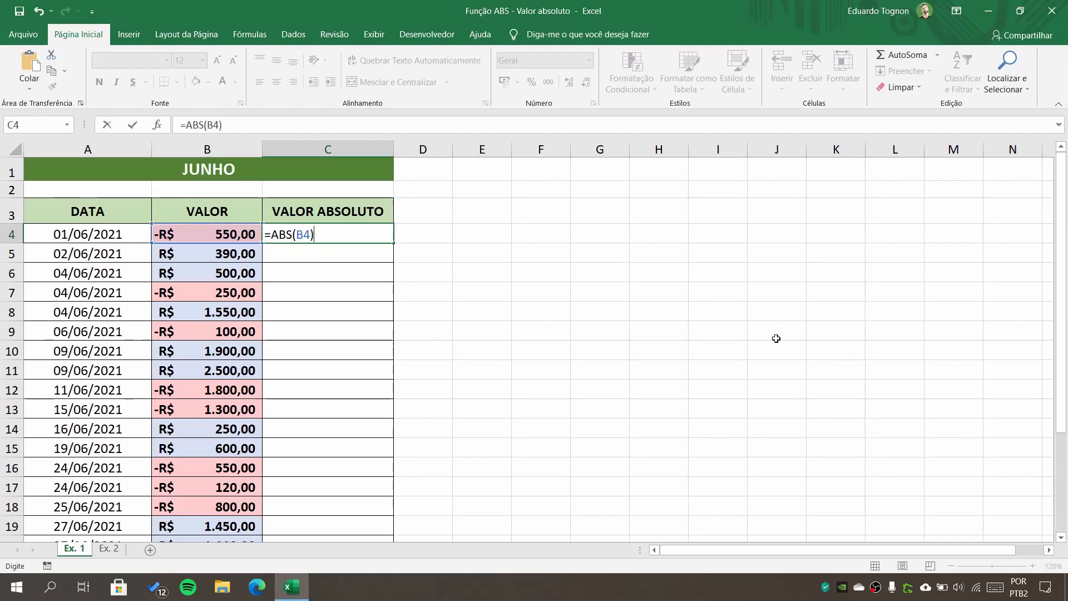
key(Return)
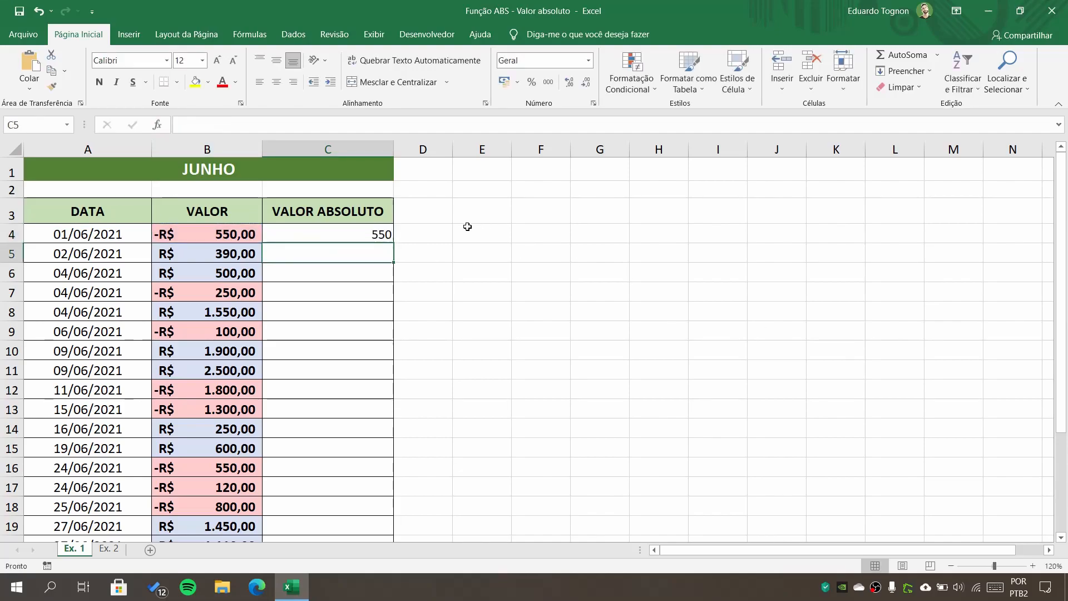
- Apply the R$ accounting number format to cell C4
click(356, 238)
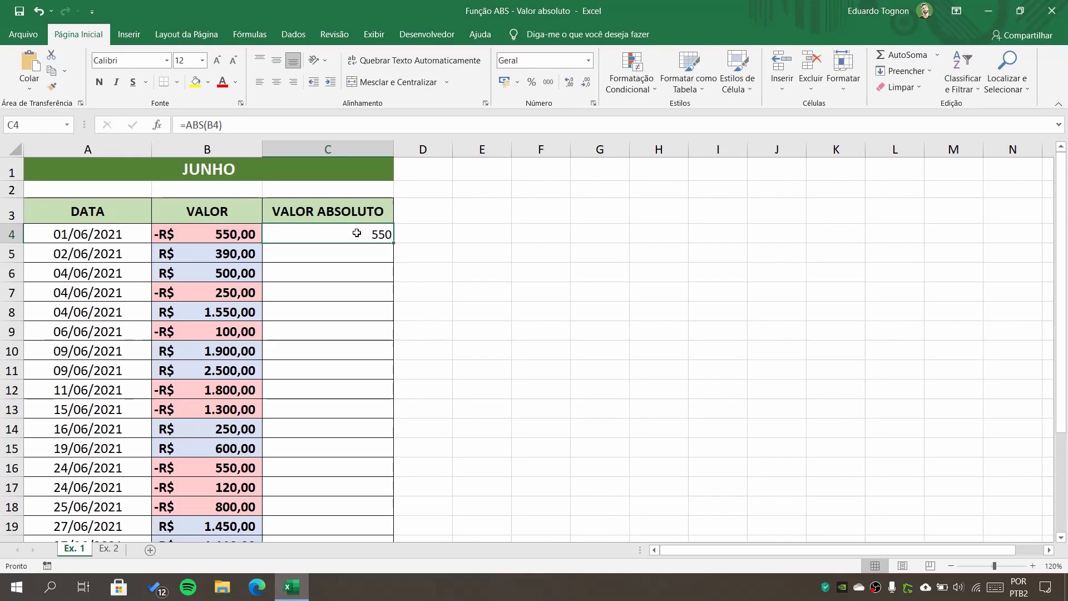
click(187, 229)
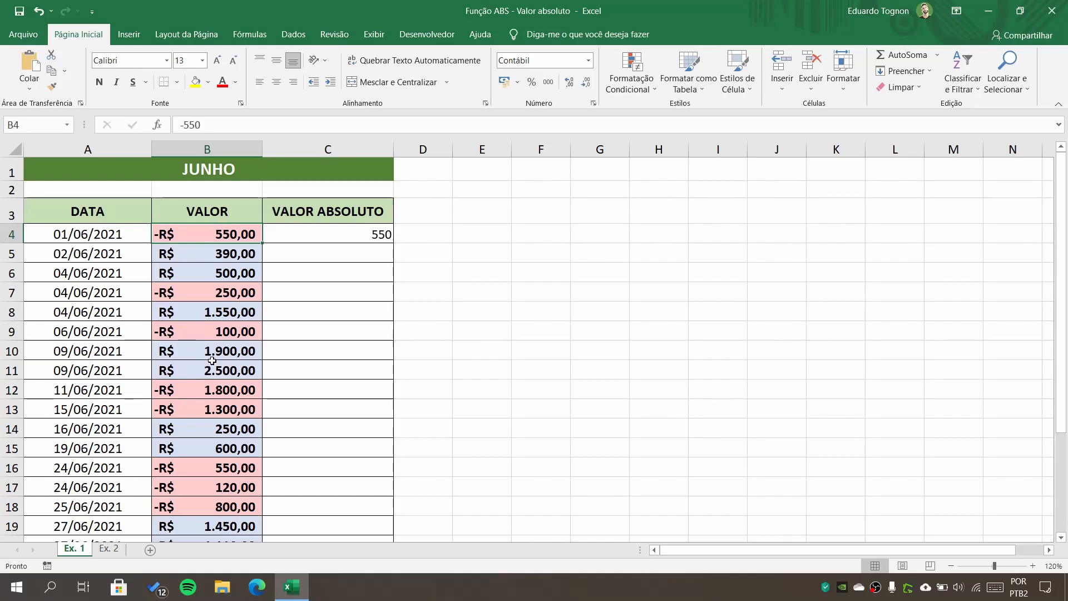
click(349, 237)
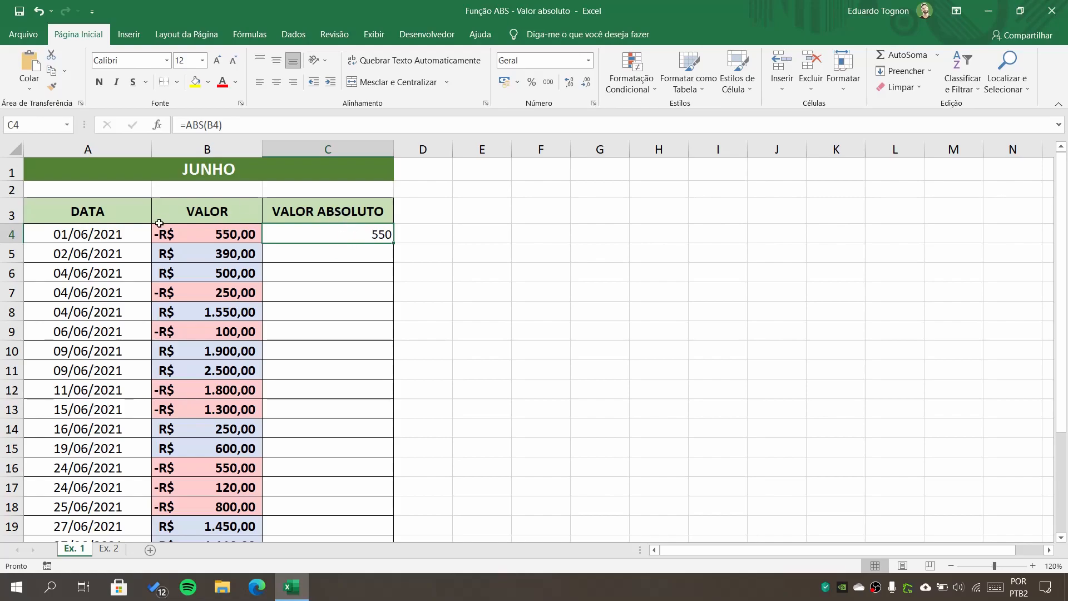
click(503, 82)
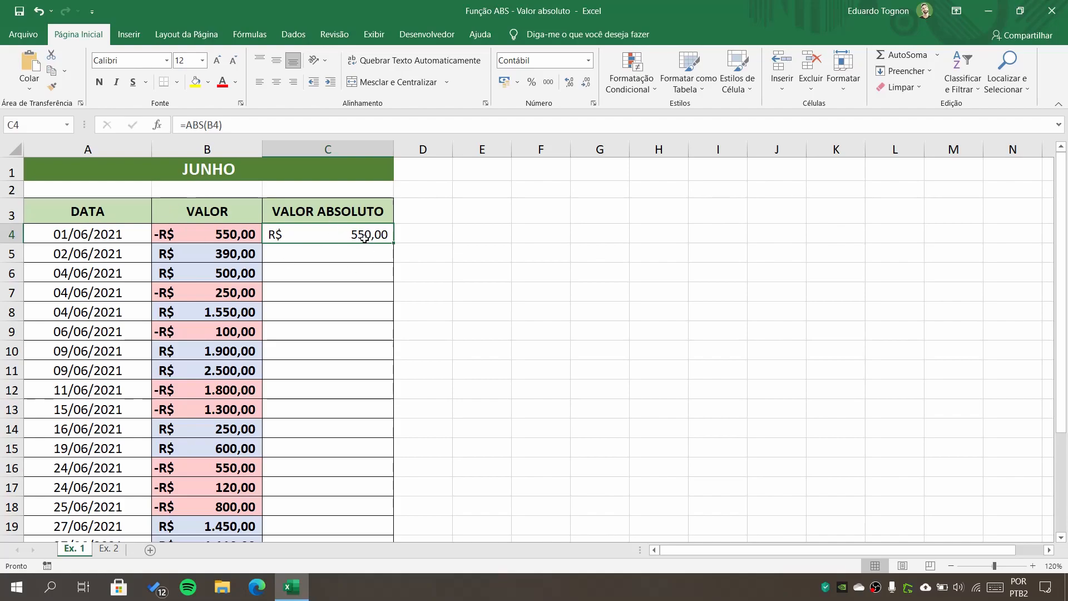
- Fill the ABS formula from C4 down the VALOR ABSOLUTO column to C22
click(201, 234)
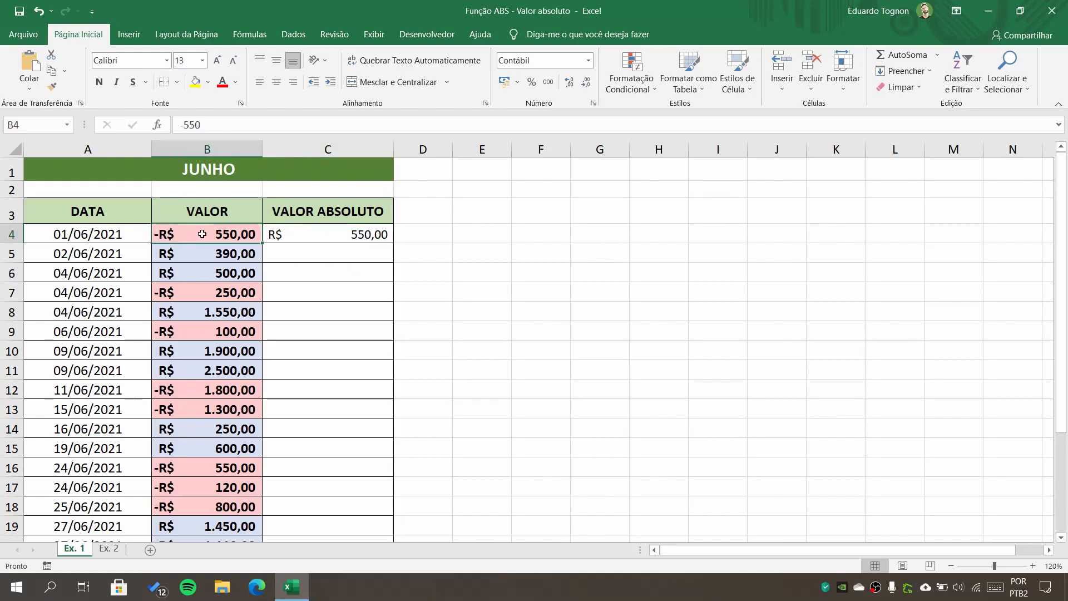
click(297, 234)
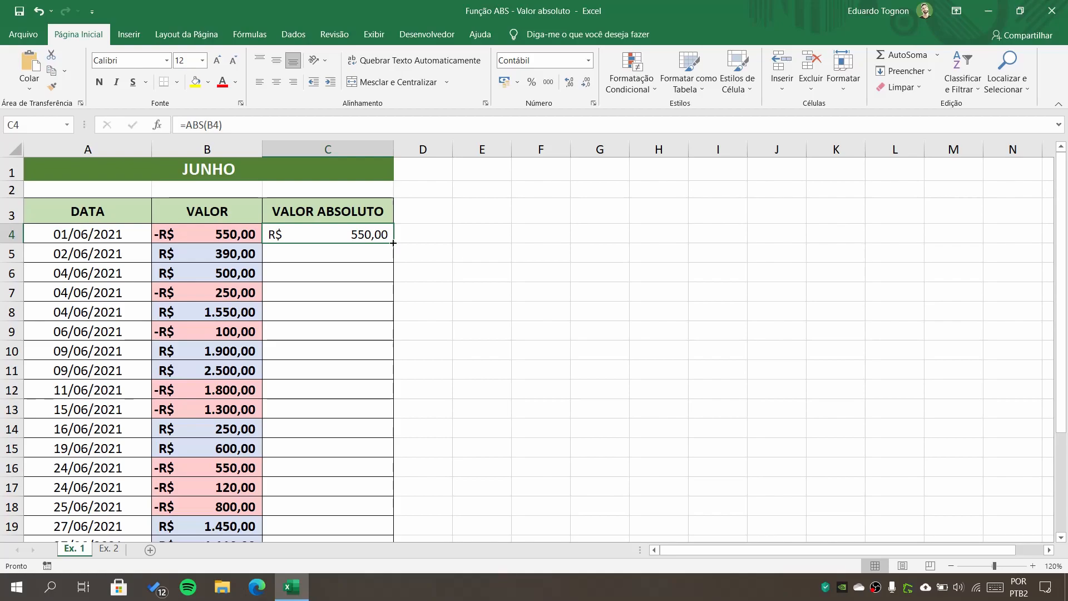
drag(394, 243, 389, 504)
scroll(548, 451, up, 2)
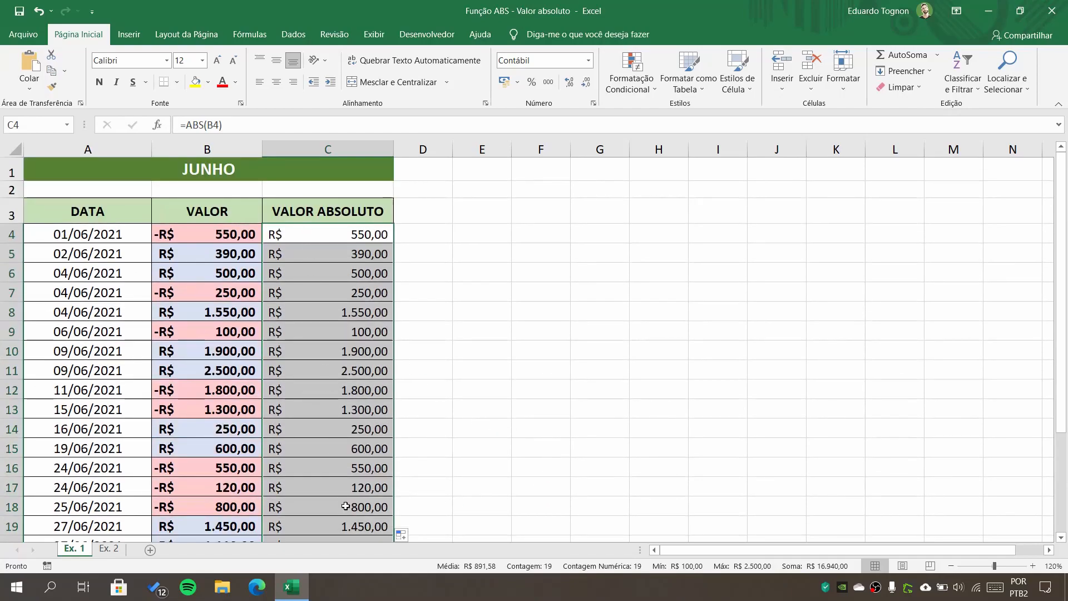
scroll(332, 452, down, 5)
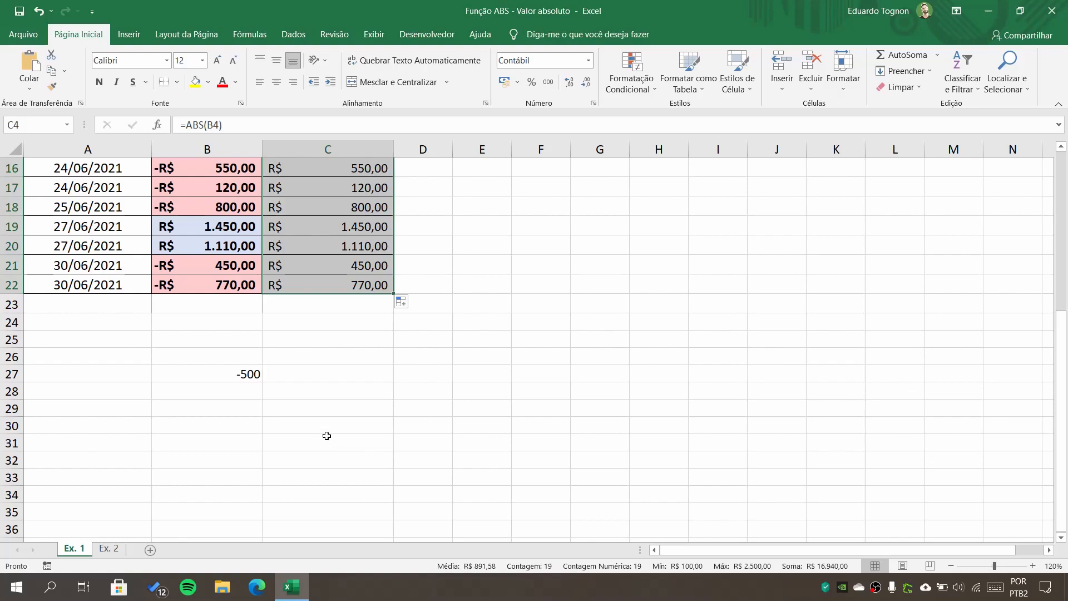
scroll(327, 442, up, 2)
scroll(394, 430, up, 3)
click(525, 404)
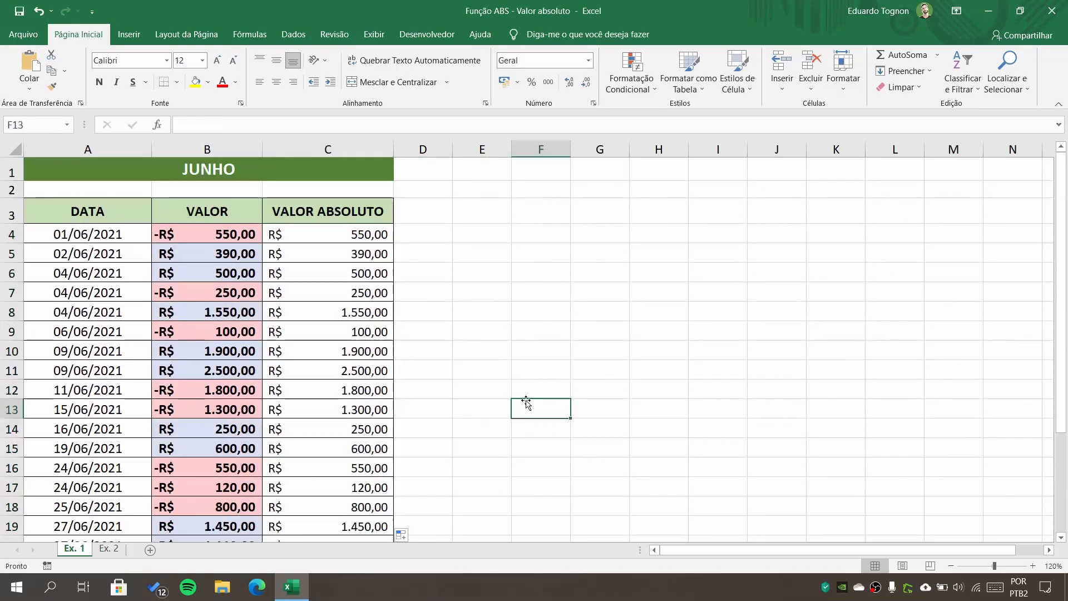
- Check the copied ABS formulas in several VALOR ABSOLUTO cells against their source amounts in the VALOR column
click(350, 235)
click(359, 315)
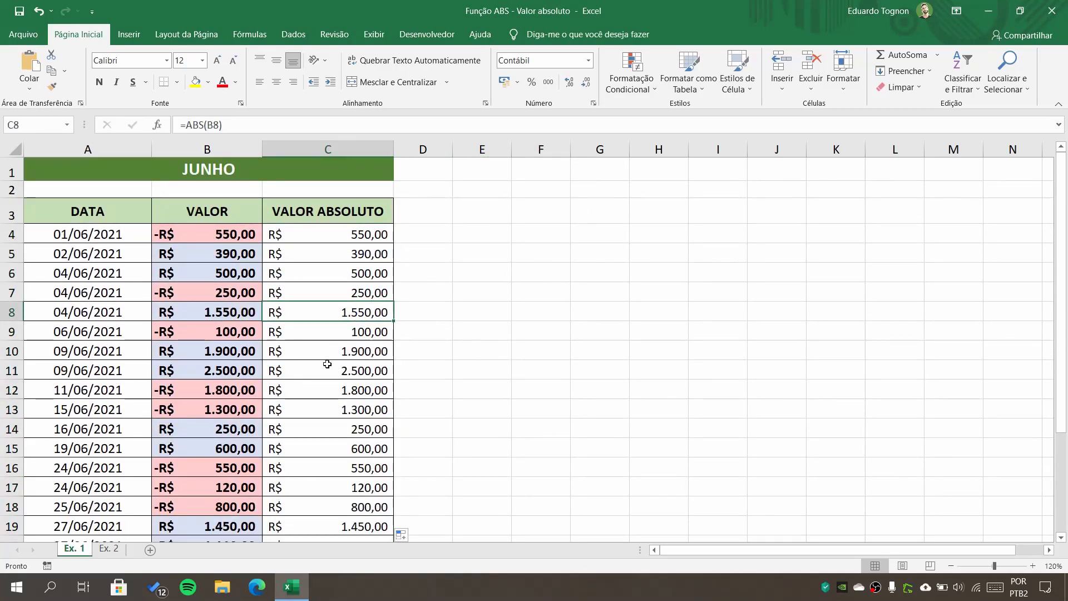
click(358, 332)
click(356, 351)
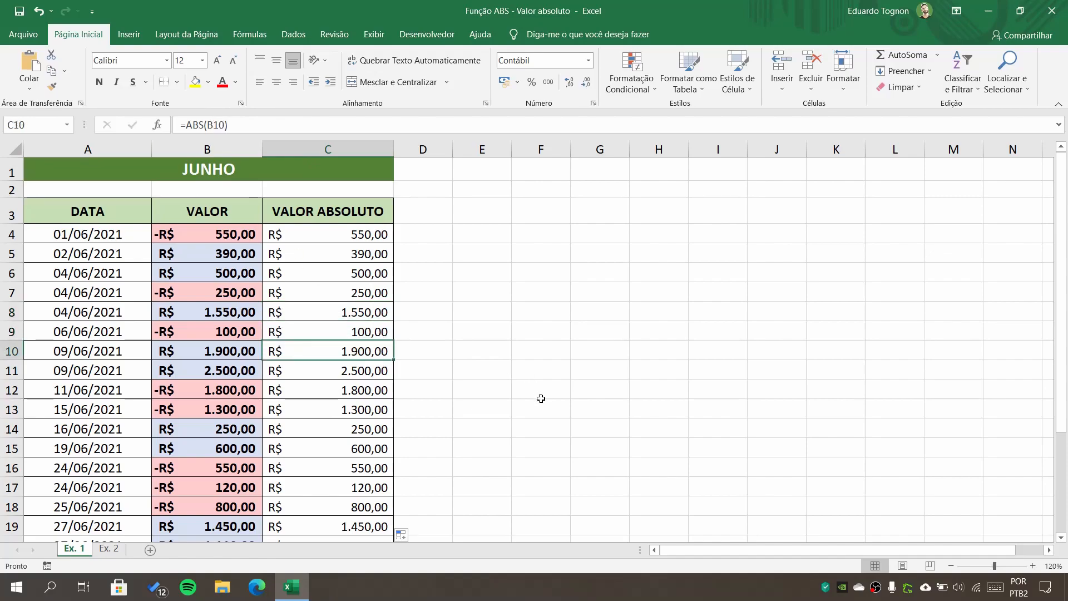
click(342, 440)
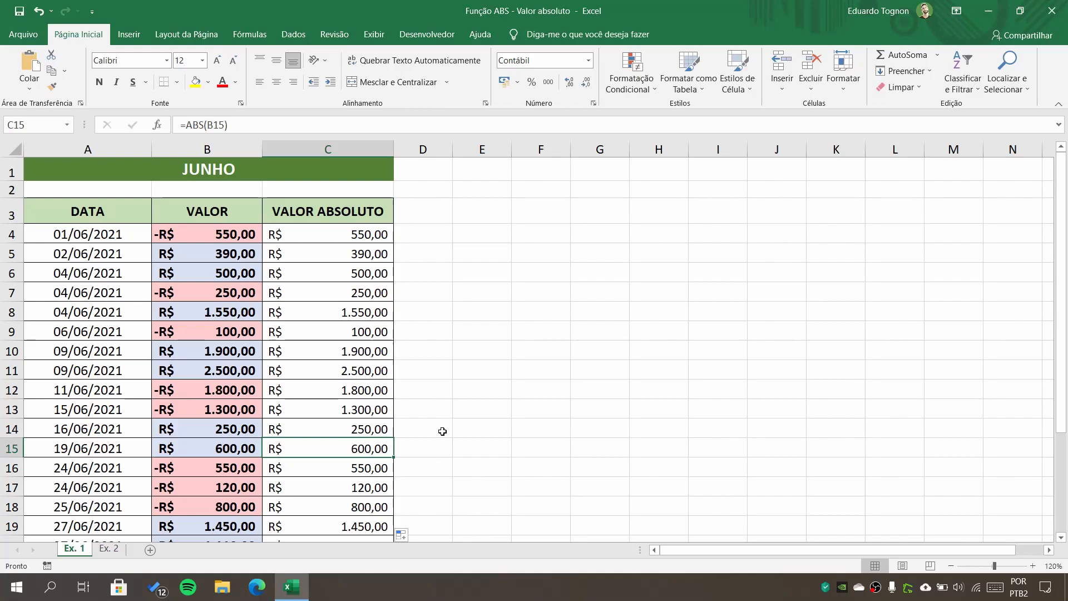
click(217, 388)
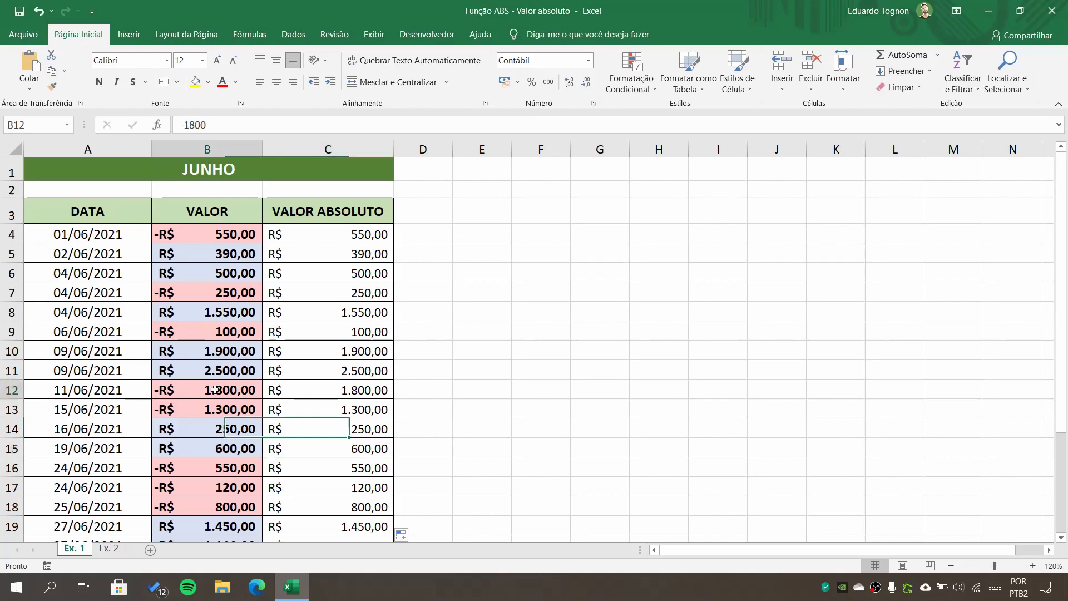
click(331, 389)
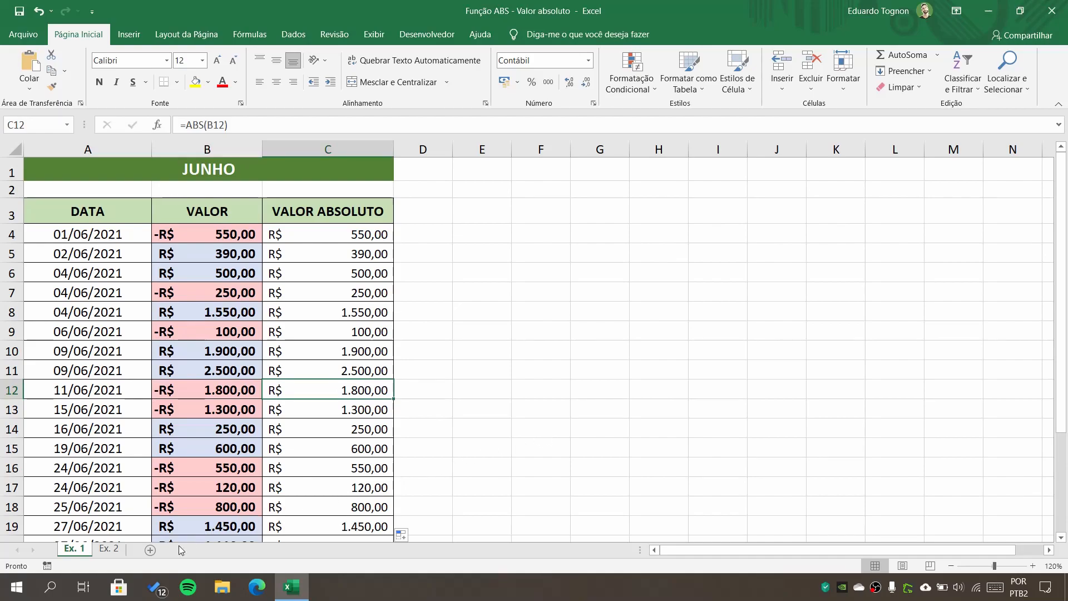
- Switch to sheet Ex. 2 and look over its empty ENTRADAS and SAÍDAS cells, comparing briefly with sheet Ex. 1
click(111, 549)
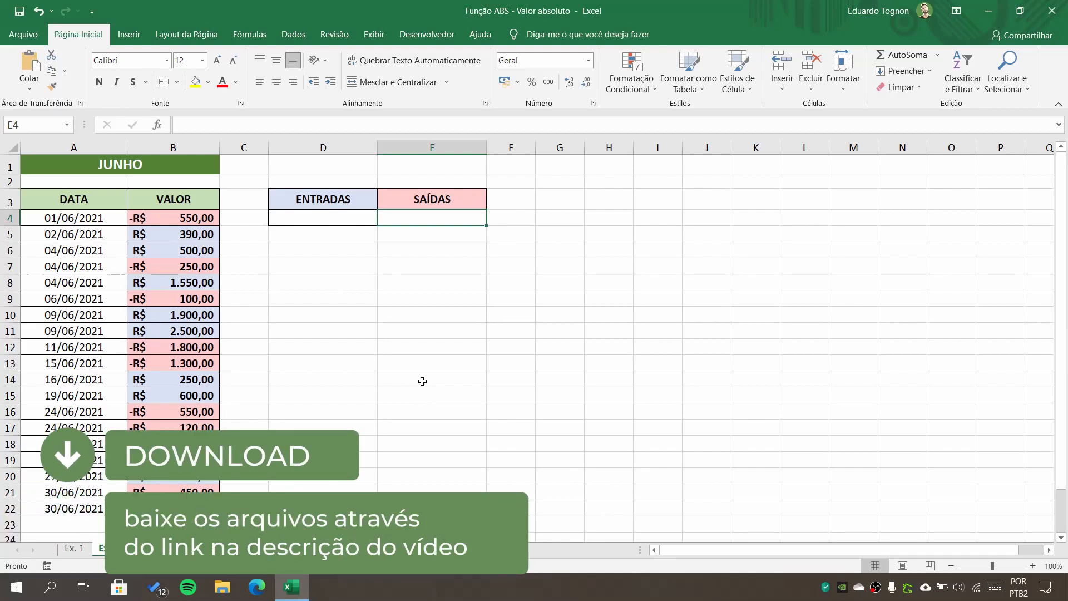
click(308, 215)
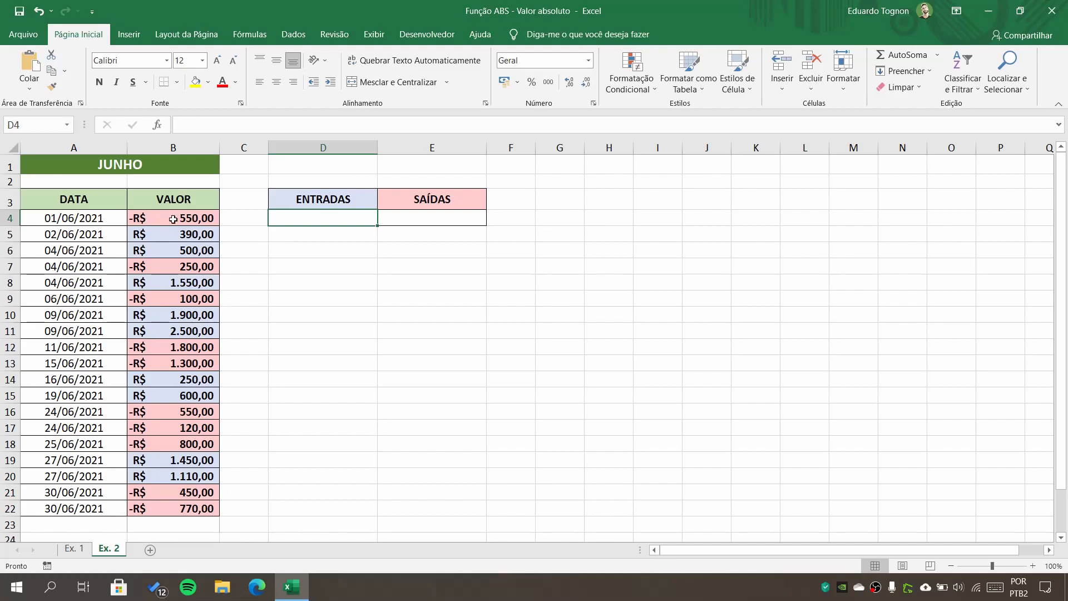
click(73, 549)
click(104, 549)
click(424, 215)
- In cell D4 under ENTRADAS, start a SOMASES formula with B4:B22 as the sum range
click(342, 221)
text(=)
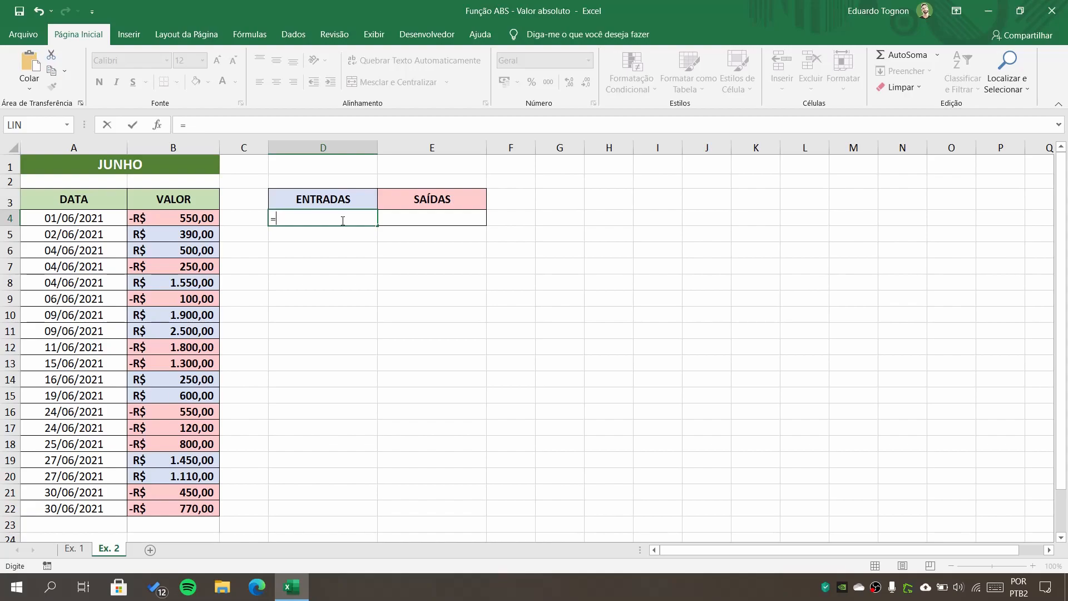
text(SOMA)
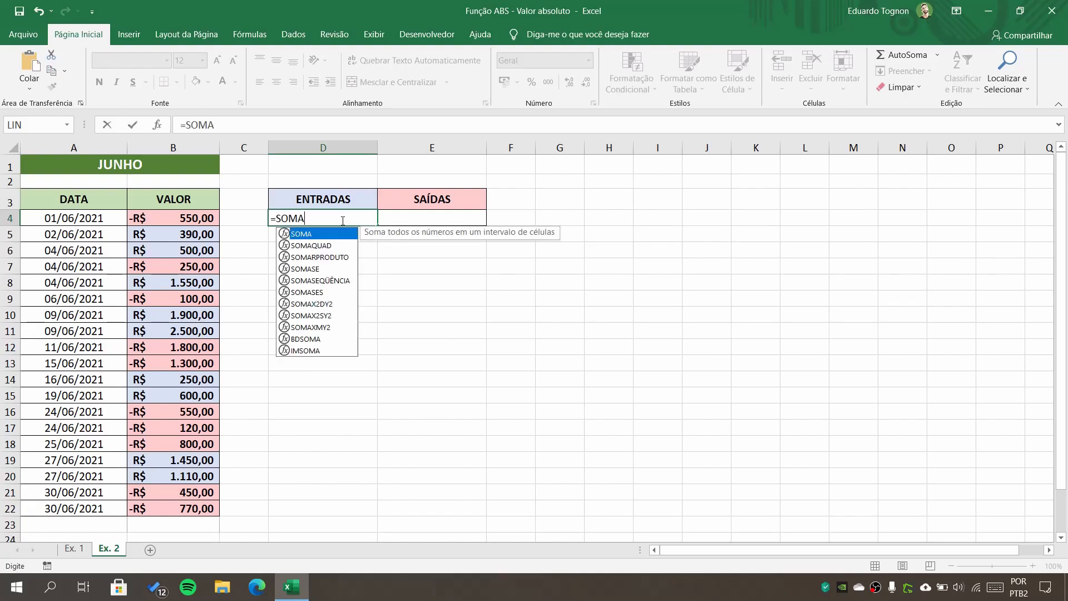
text(SE)
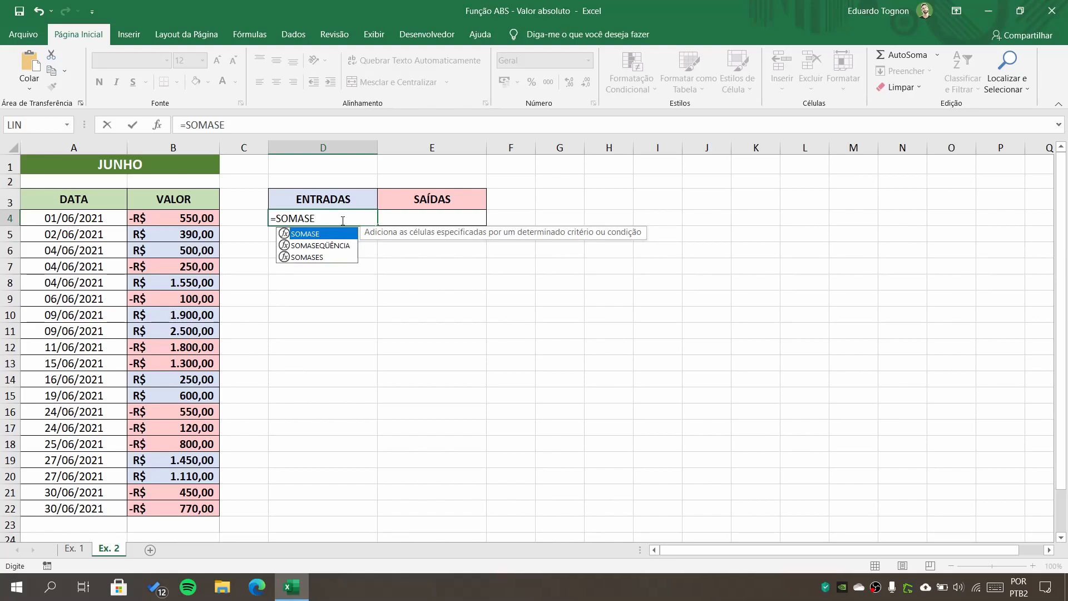
text(S)
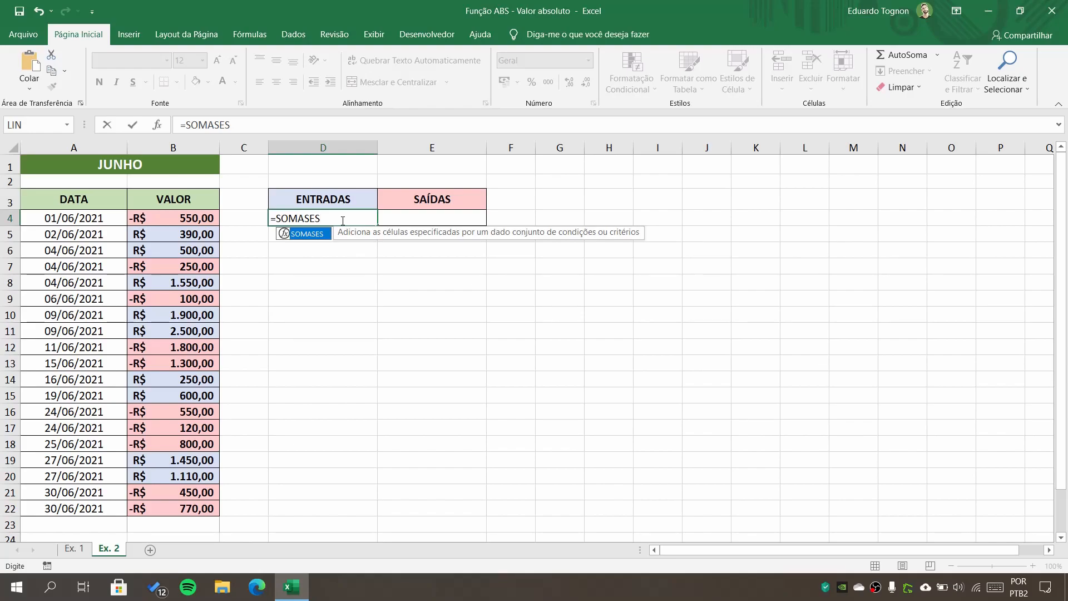
text(()
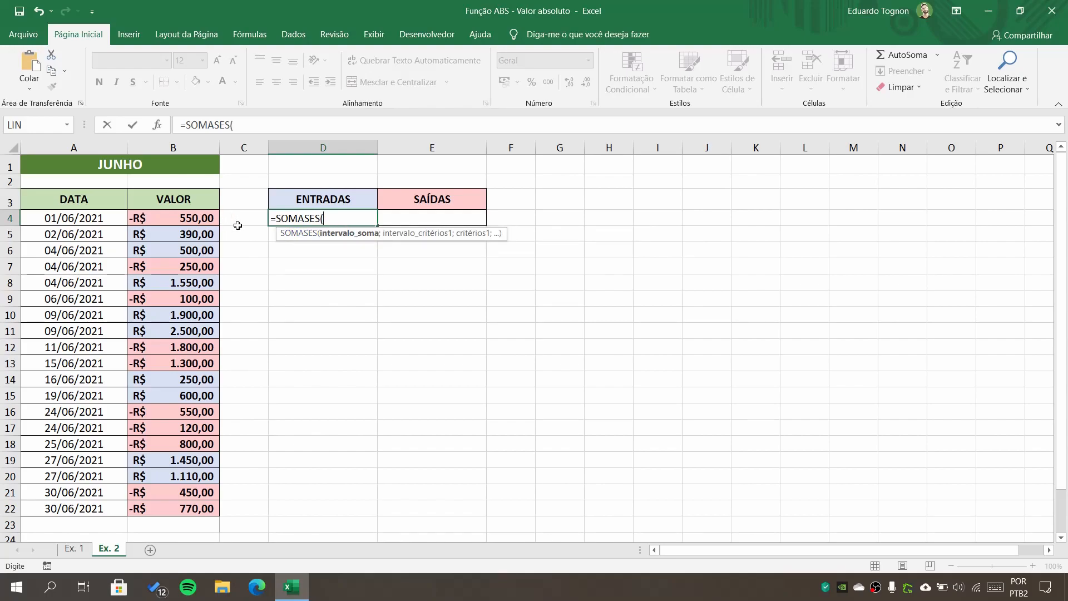
click(188, 217)
drag(188, 216, 170, 510)
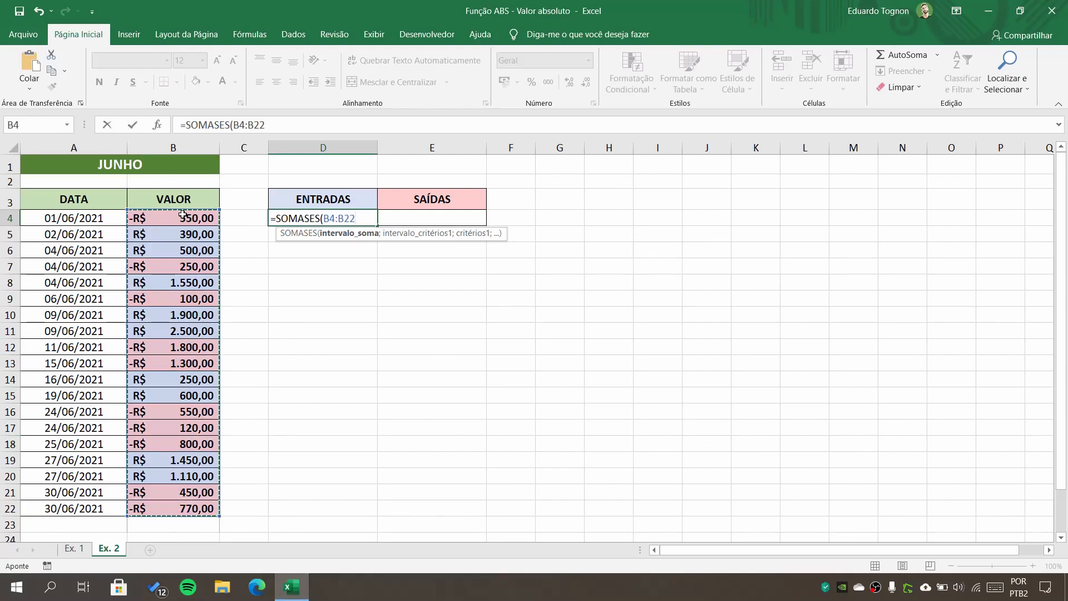
- Complete the ENTRADAS formula in D4 with criteria range B4:B22 and criterion ">0"
text(;)
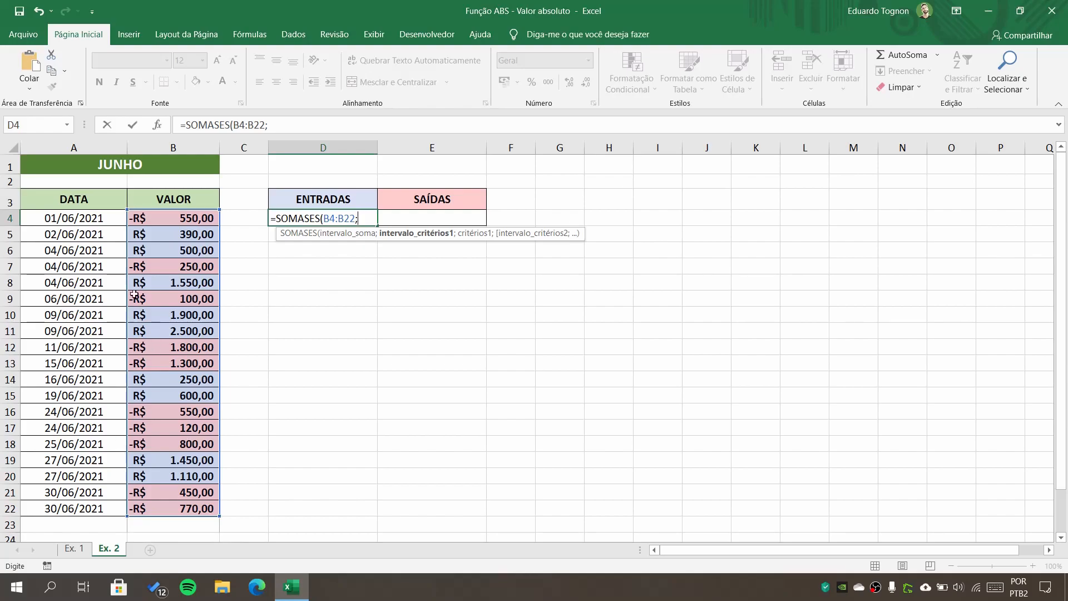
drag(168, 218, 171, 506)
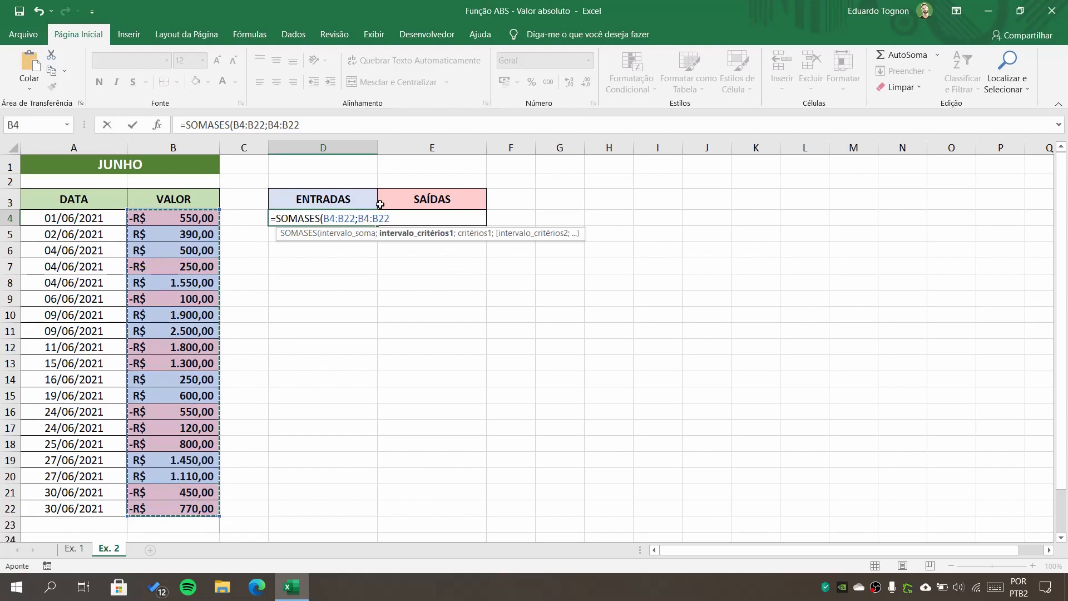
text(;)
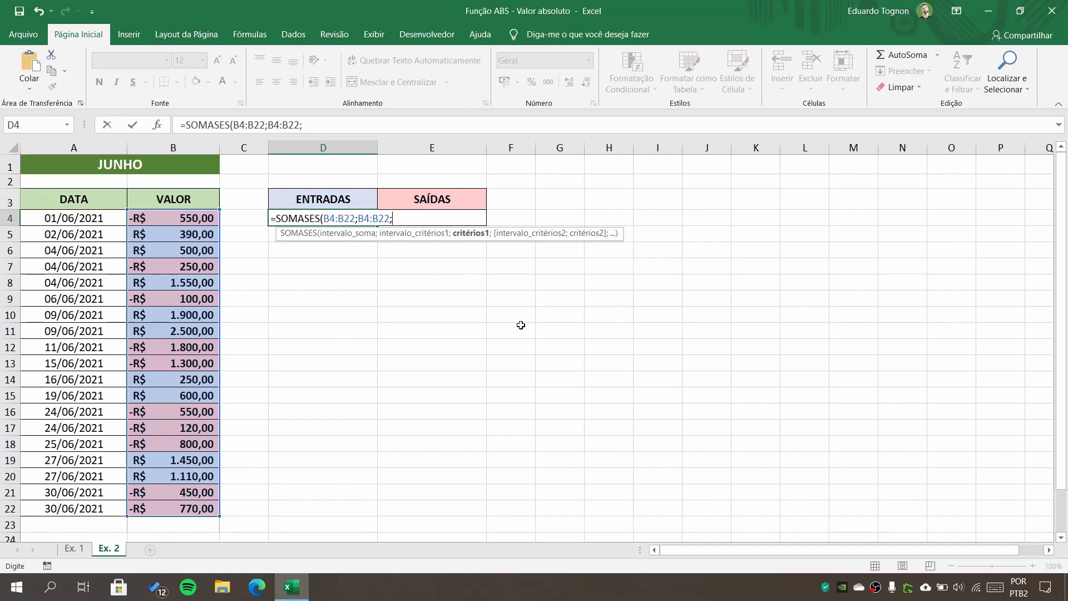
text(")
text(>0"))
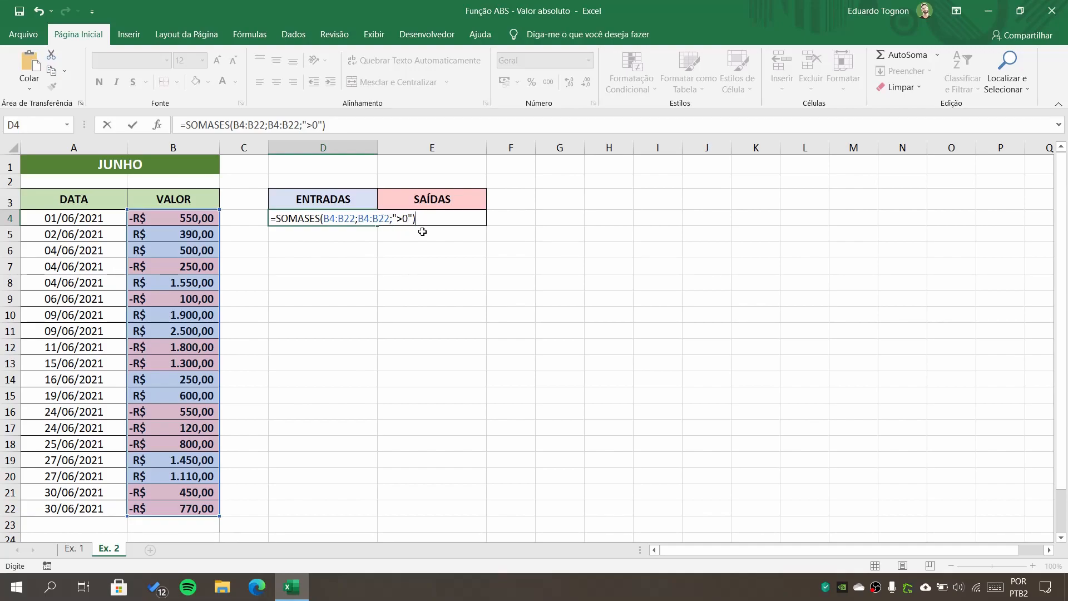
key(Return)
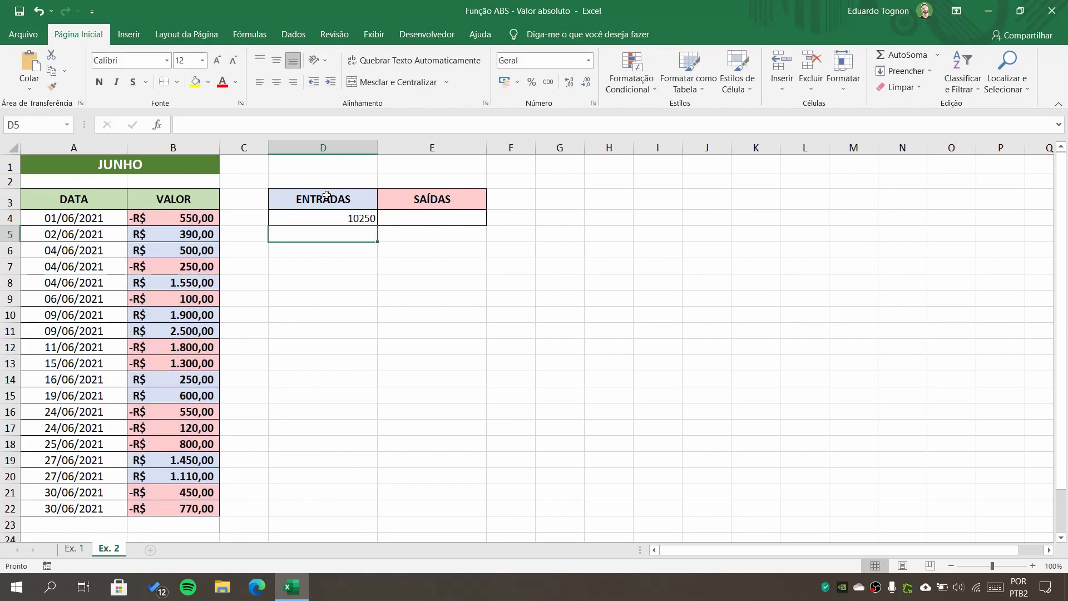
- Apply the R$ accounting number format to the ENTRADAS total in D4
click(315, 216)
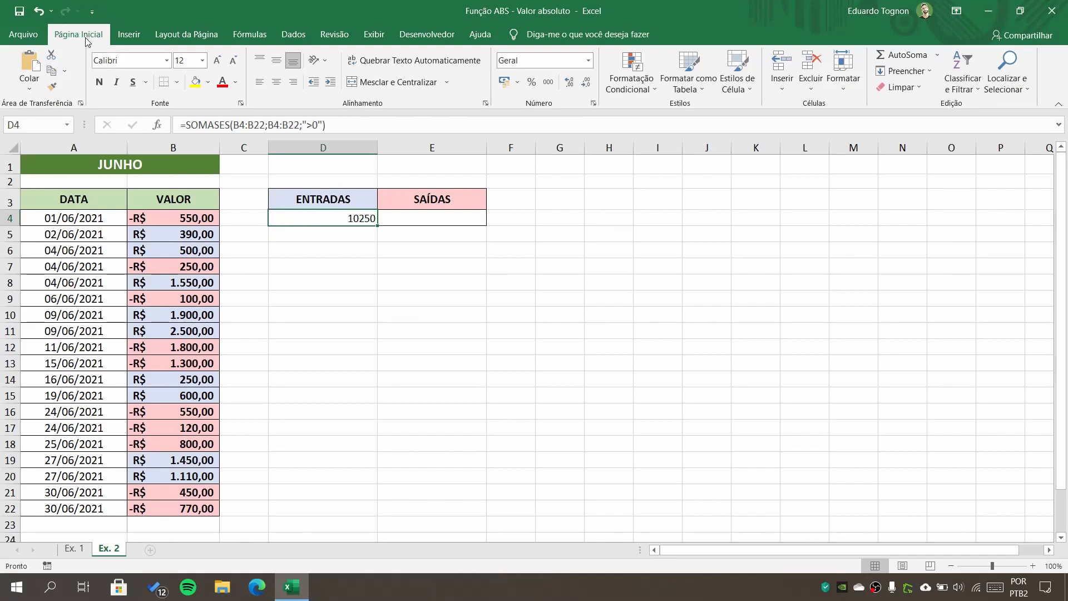
click(504, 81)
click(335, 352)
click(347, 223)
- In cell E4 under SAÍDAS, start a SOMASES formula with B4:B22 as the sum range
click(439, 225)
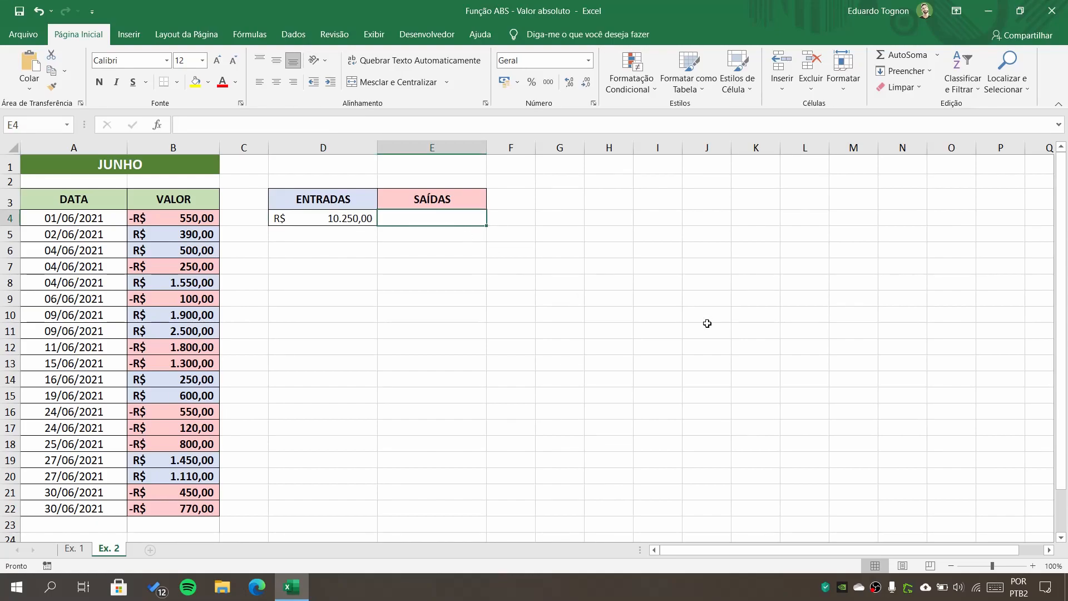
text(=SOMAS)
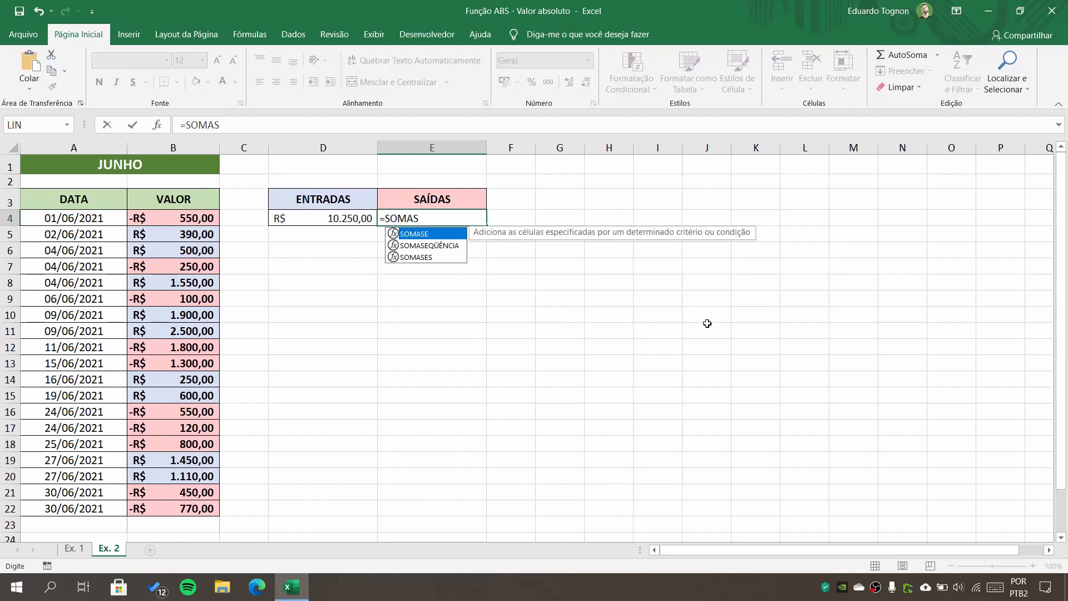
key(Down)
key(Down)
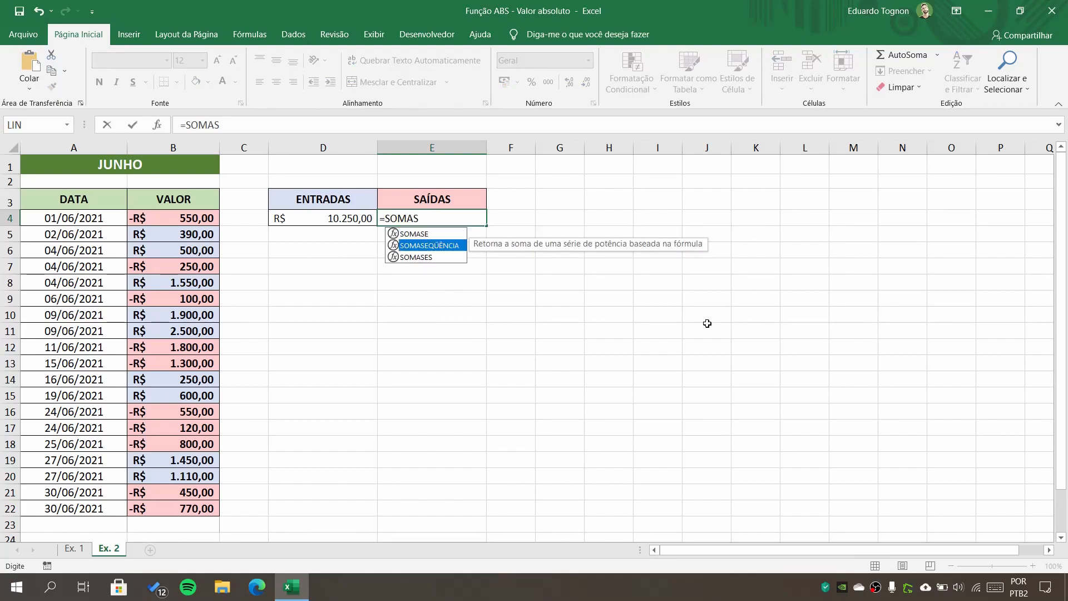
key(Tab)
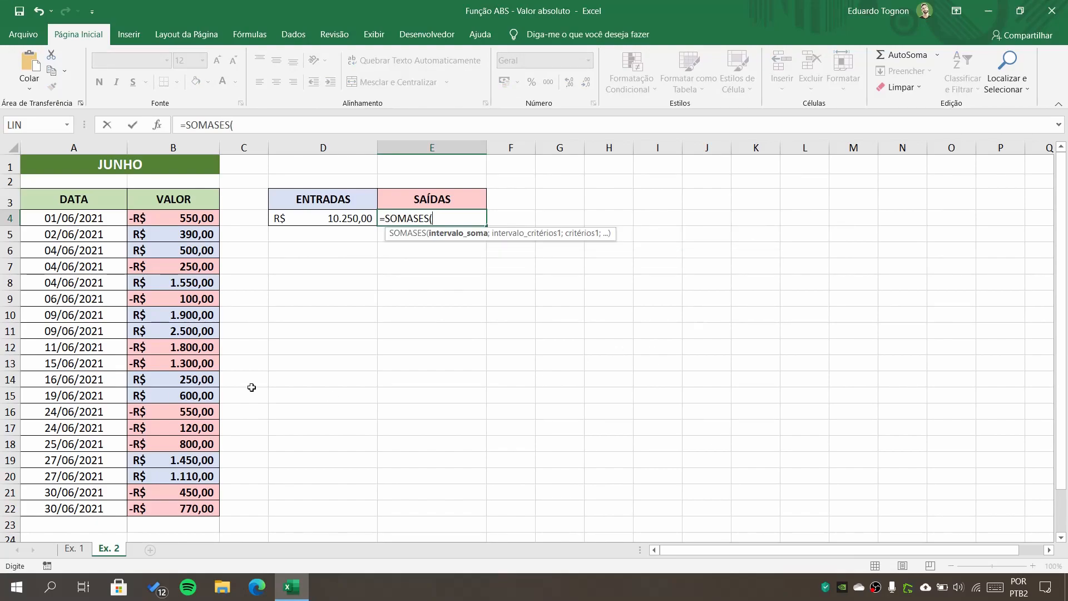
click(150, 217)
drag(154, 255, 174, 507)
- Complete the SAÍDAS formula in E4 with criteria range B4:B22 and criterion "<0", and apply the R$ accounting format
text(;)
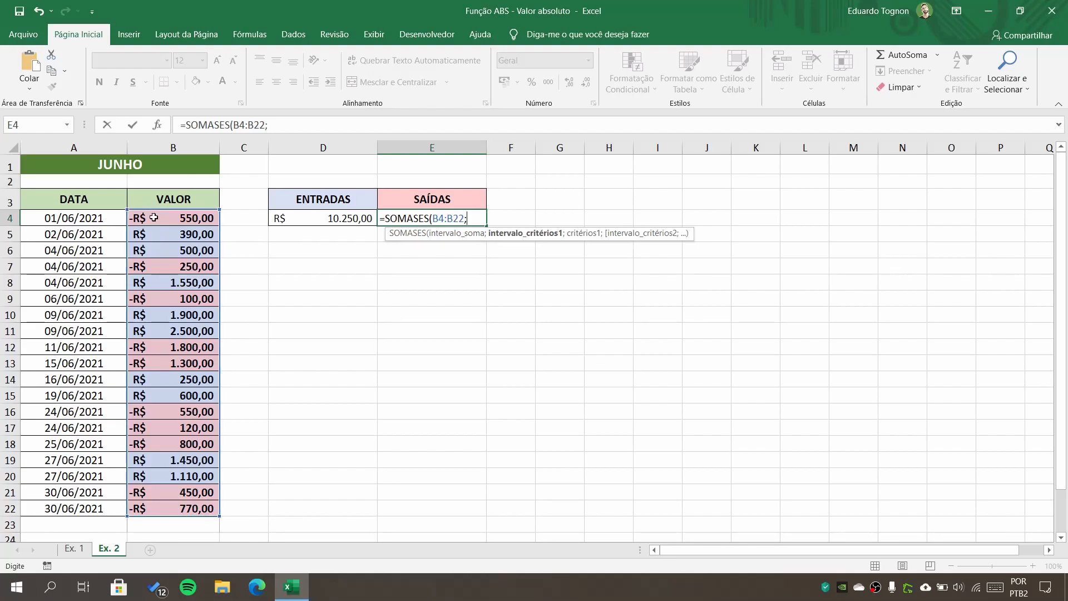
drag(154, 217, 163, 511)
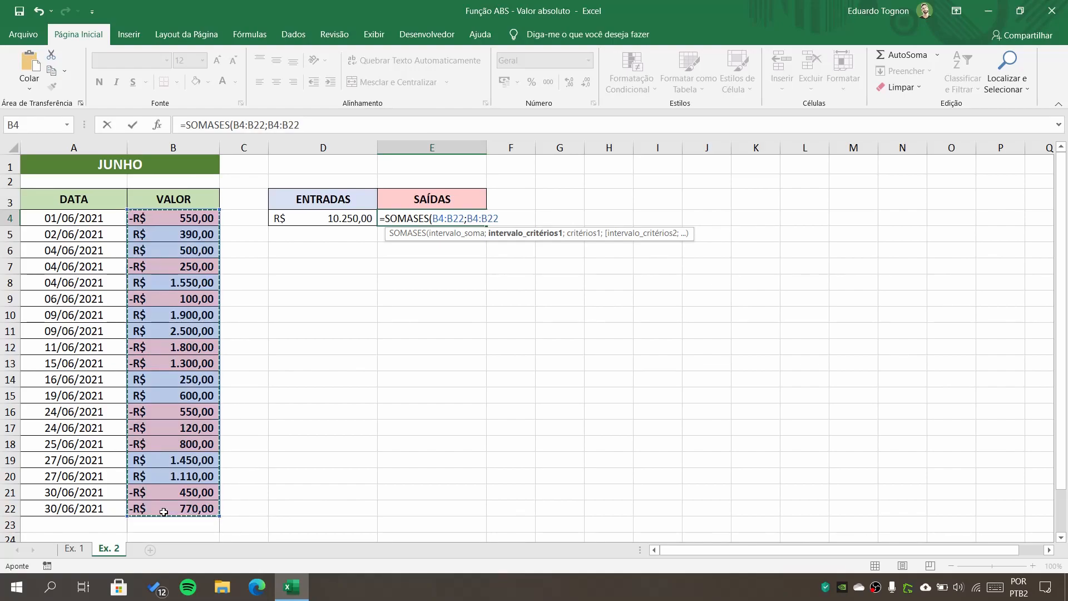
text(;)
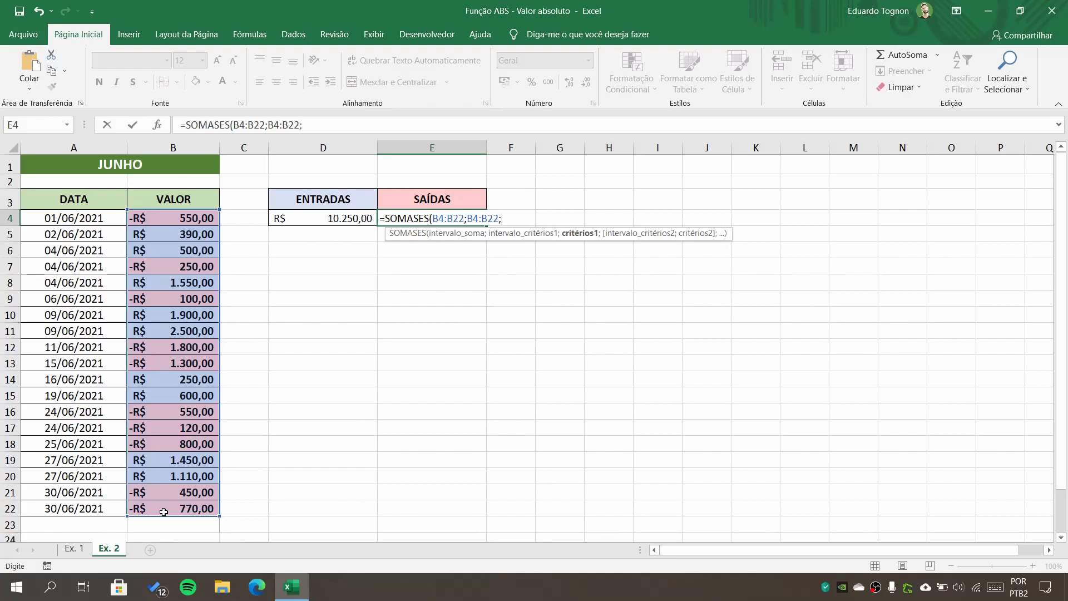
text("<0)
text("))
key(Return)
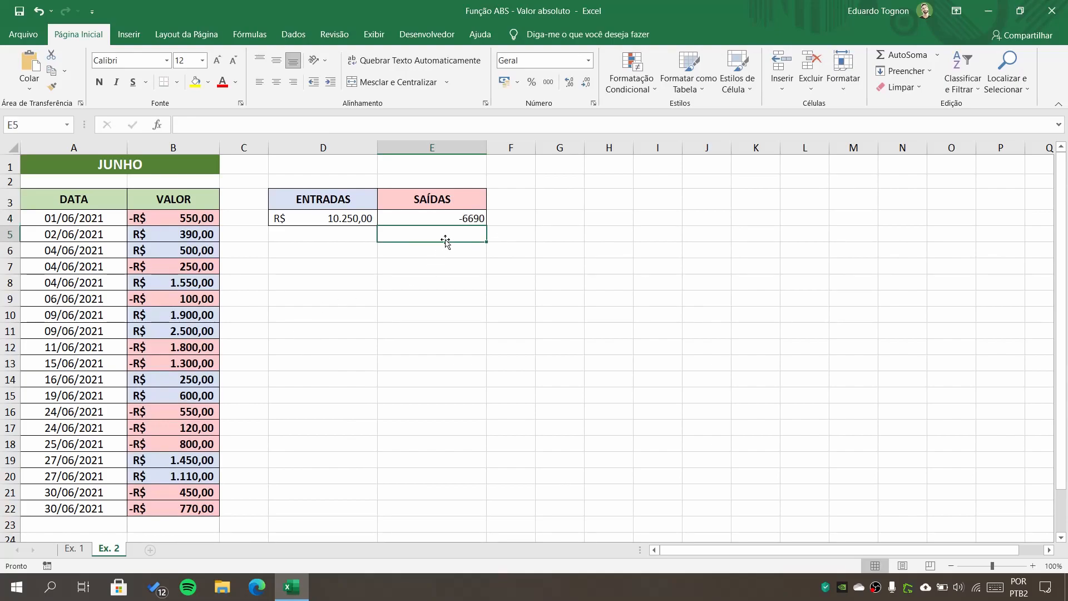
click(448, 218)
click(503, 83)
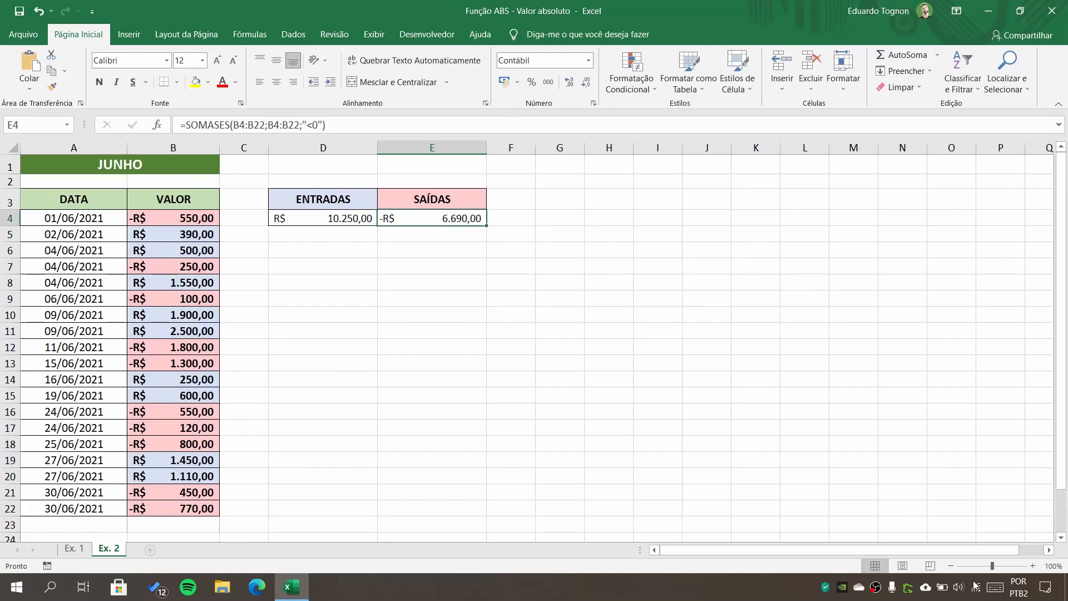
- Compare the ENTRADAS total in D4 with the SAÍDAS total in E4, checking their formulas and signs
click(1033, 565)
click(1033, 566)
click(1033, 566)
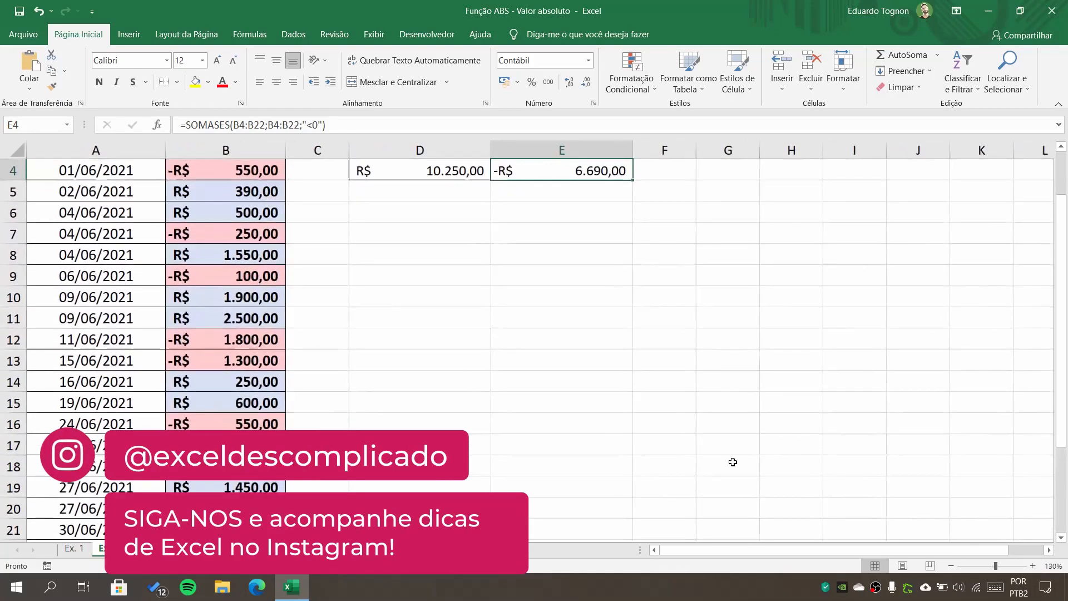
scroll(248, 285, up, 1)
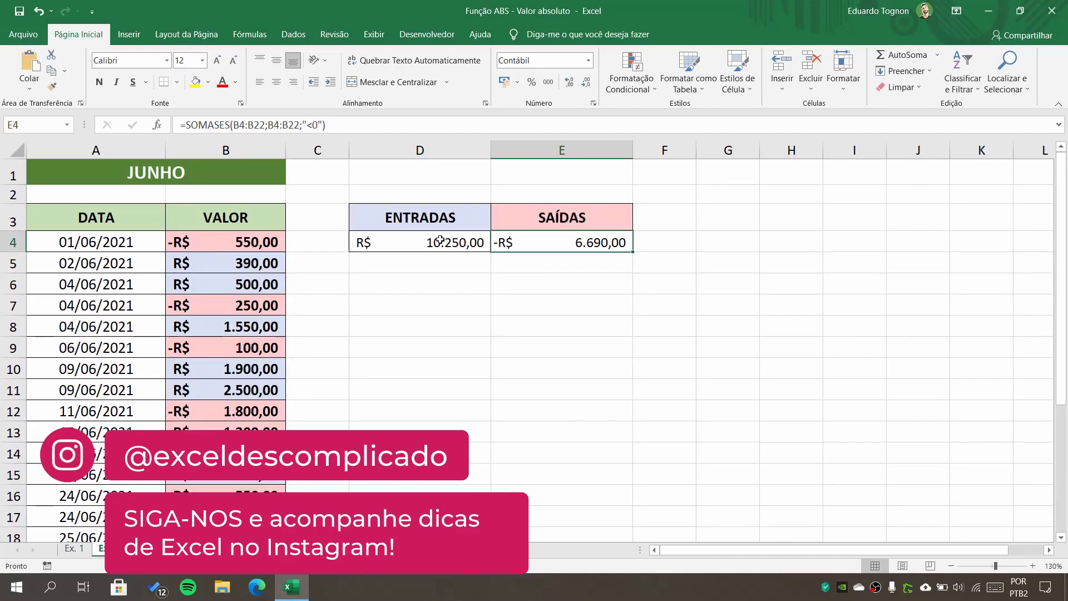
click(434, 242)
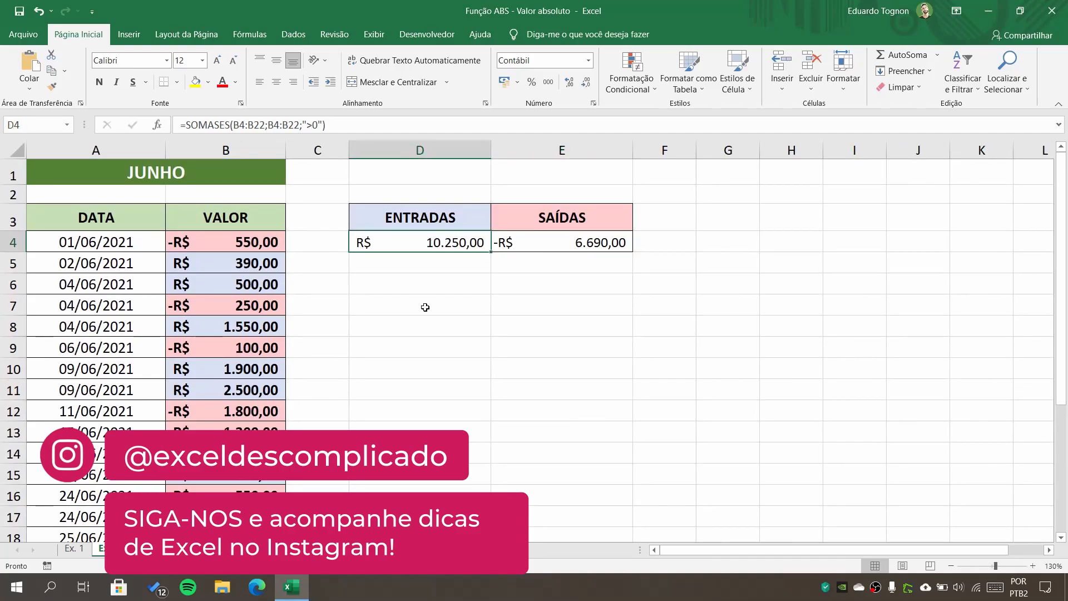
click(553, 244)
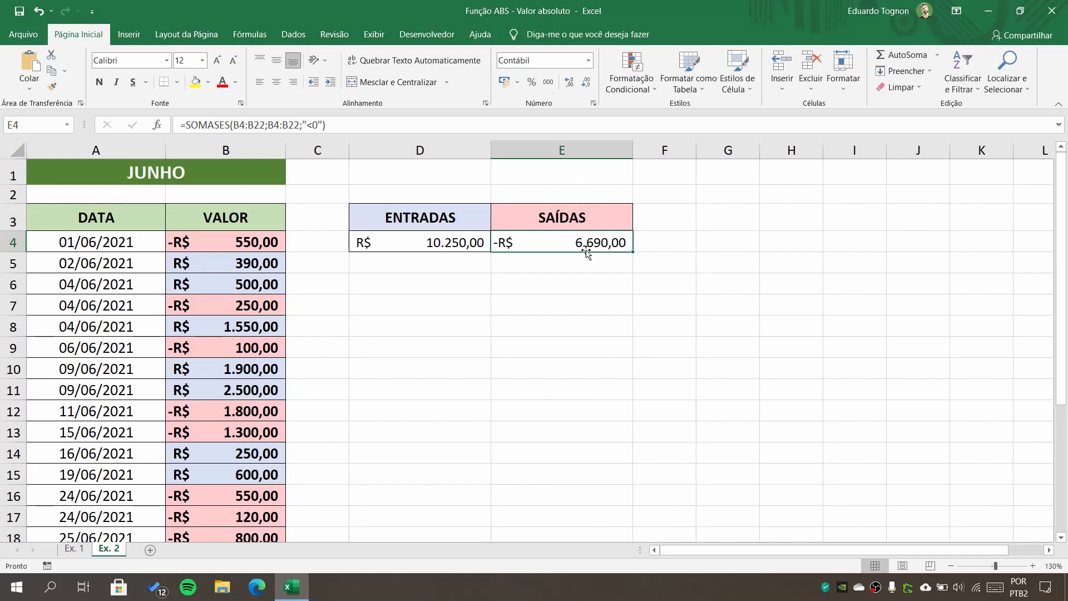
click(413, 240)
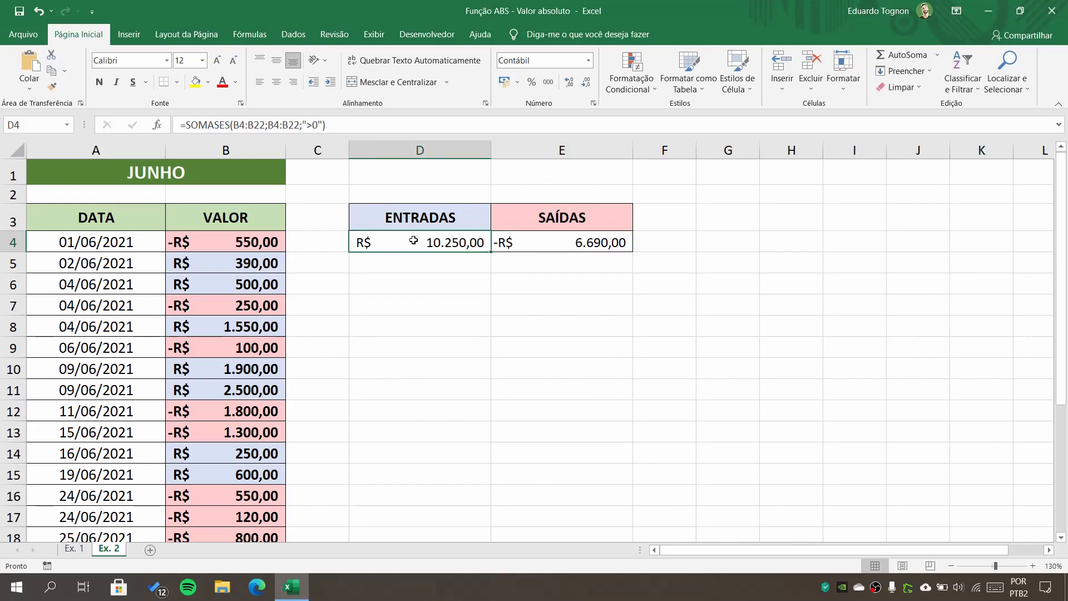
click(550, 240)
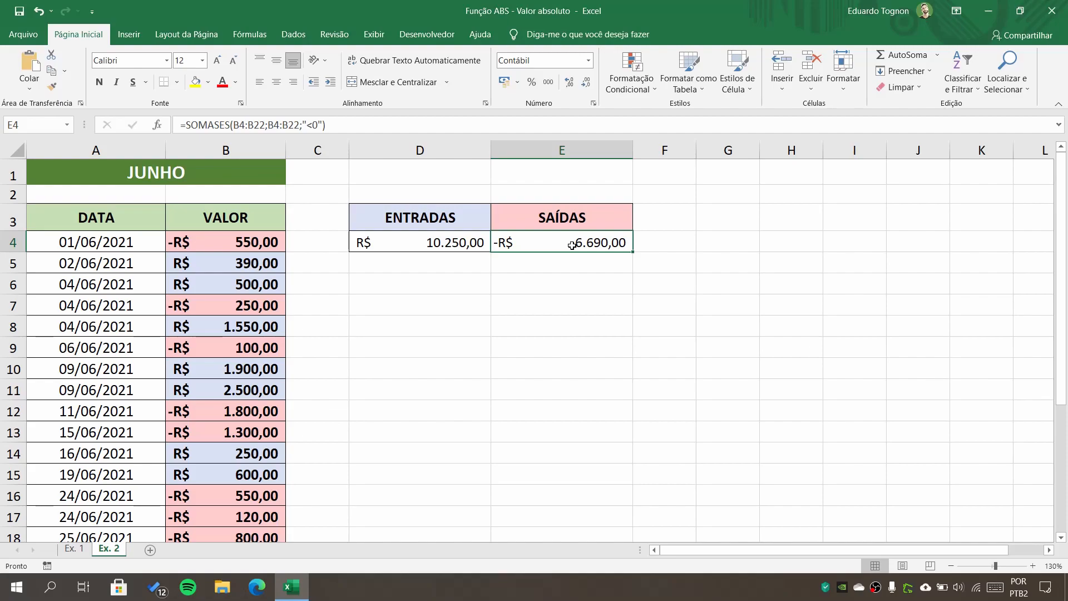
- Wrap the SAÍDAS formula in E4 in the ABS function, giving =ABS(SOMASES(B4:B22;B4:B22;"<0"))
double_click(536, 245)
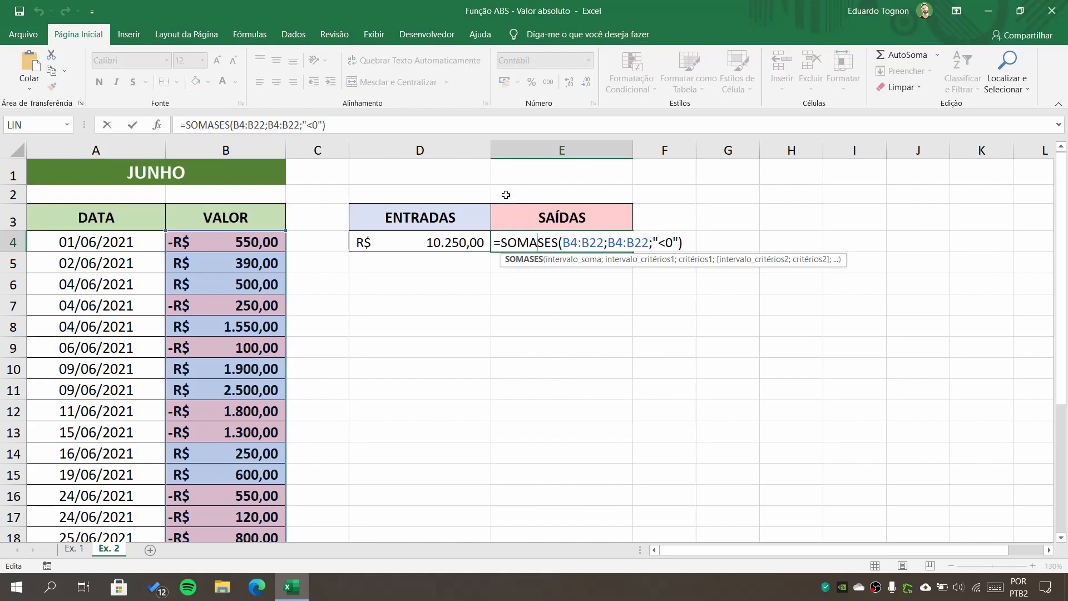
click(501, 242)
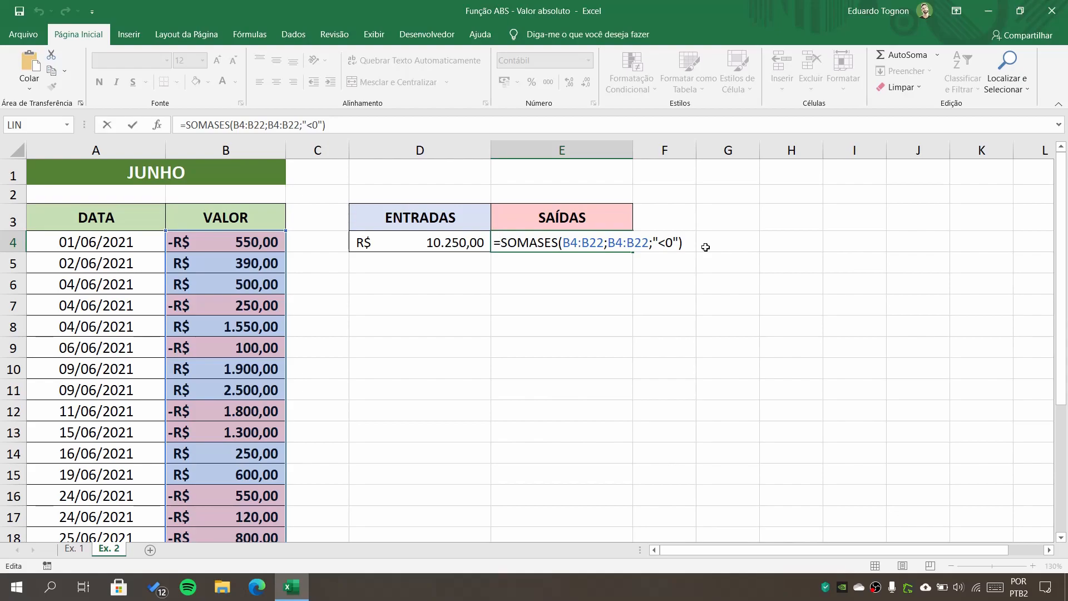
click(497, 245)
text(ABS)
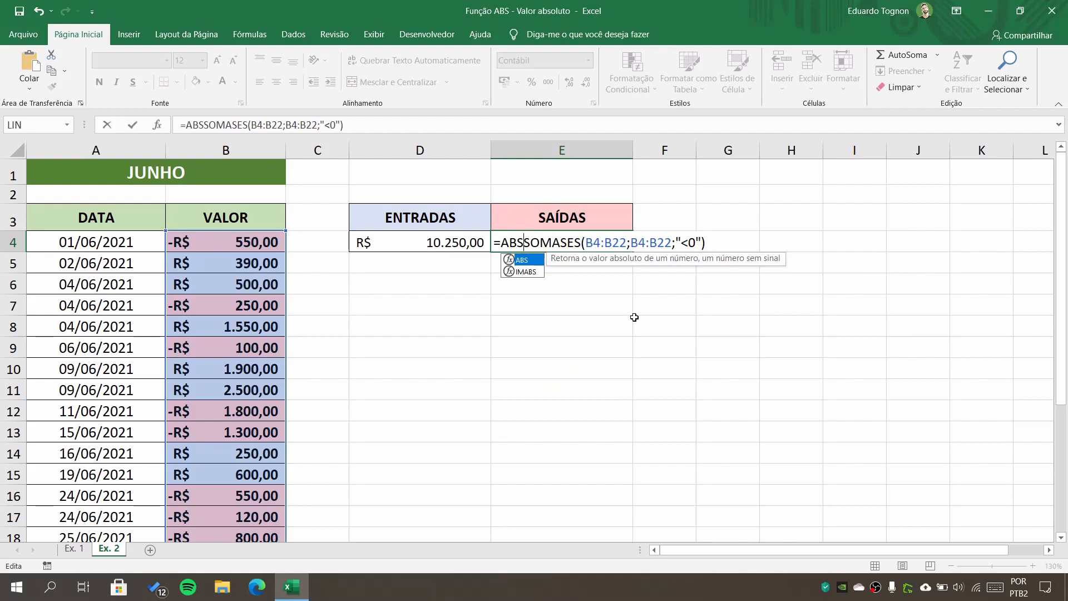
text(()
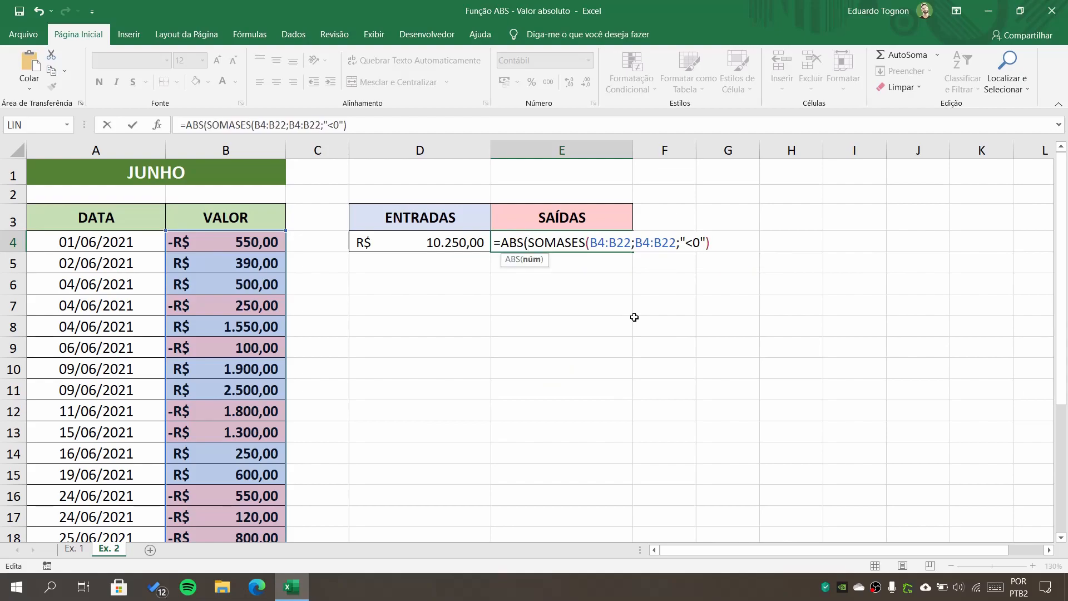
click(715, 238)
text())
key(Return)
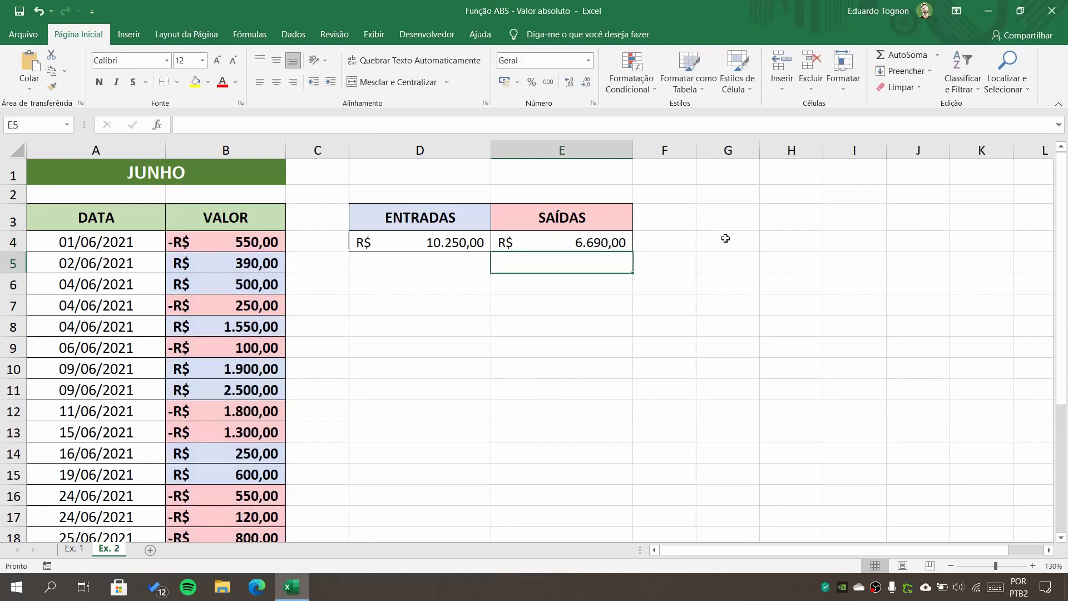
- Review the edited ABS formula in E4 against the ENTRADAS formula in D4
click(540, 243)
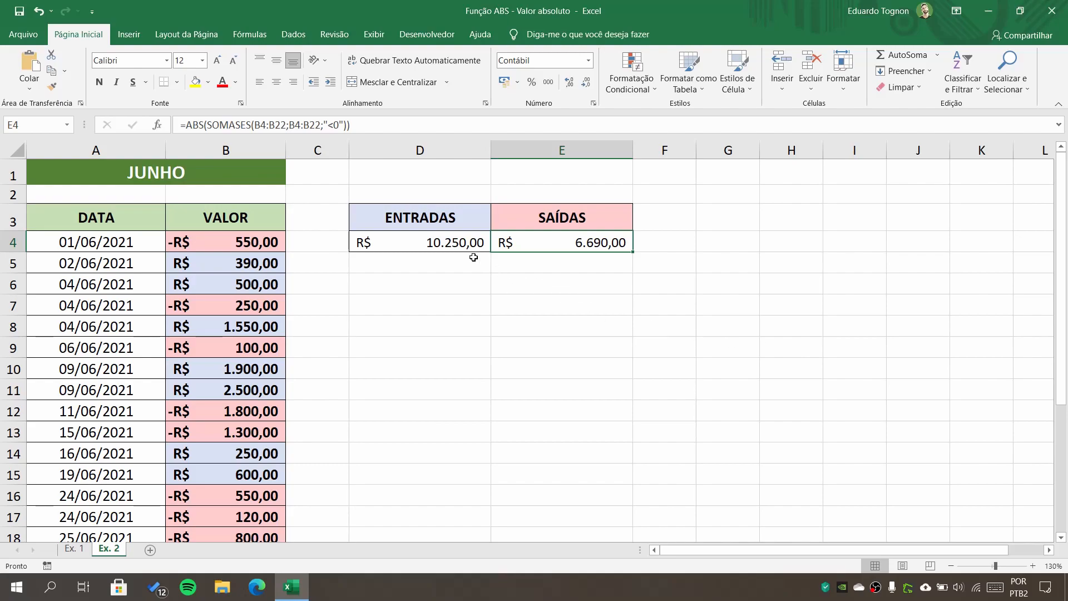
click(440, 239)
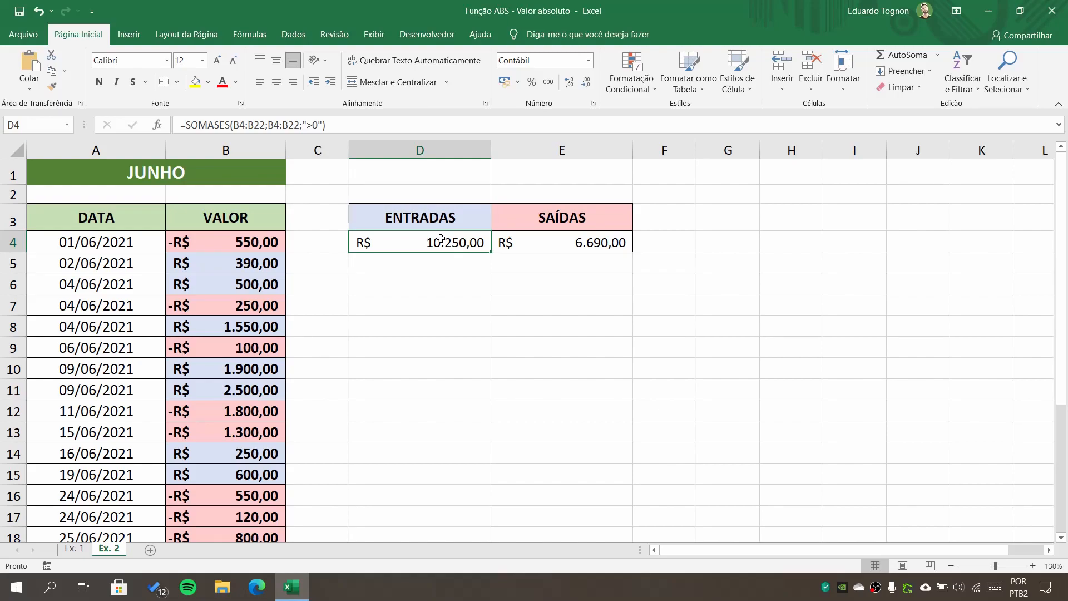
click(541, 242)
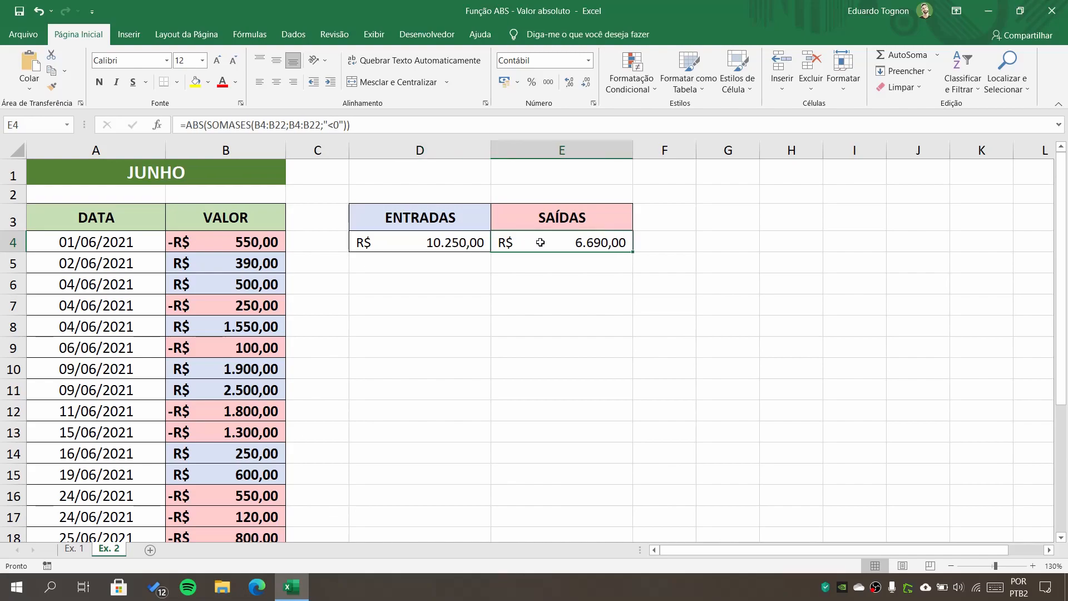